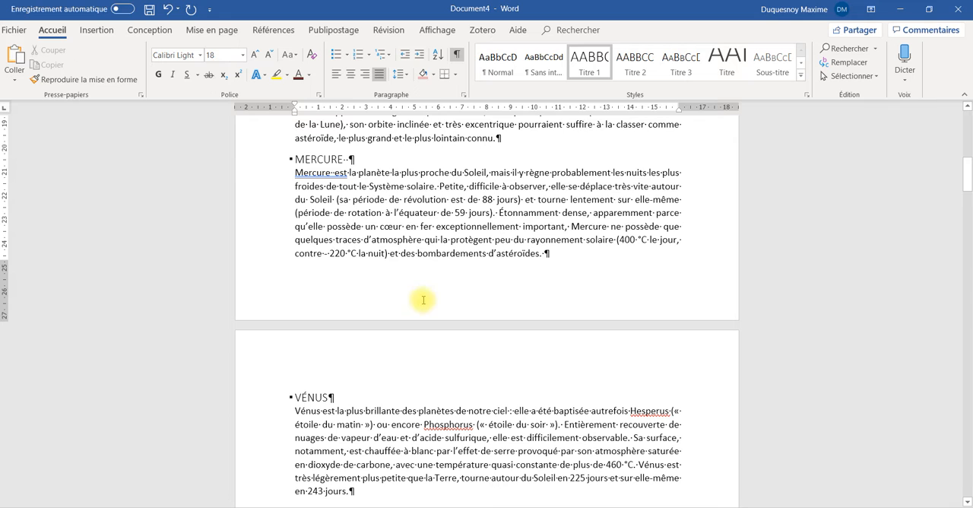
Create a page footer reading "Introduction à l'astronomie" with a plain page number aligned at the right tab stop, and close the footer
{"action": "double_click", "coordinate": [423, 297]}
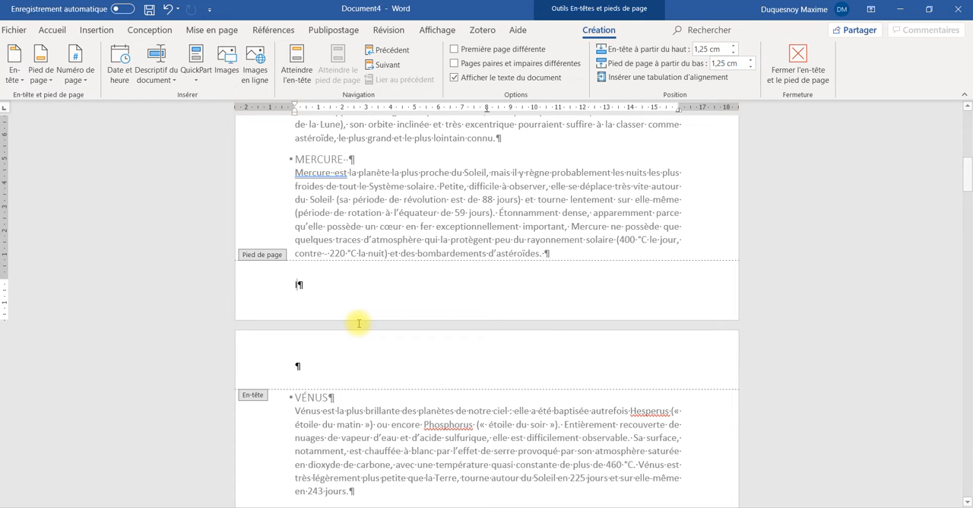
{"action": "type", "text": "Introduction à l’astronomie"}
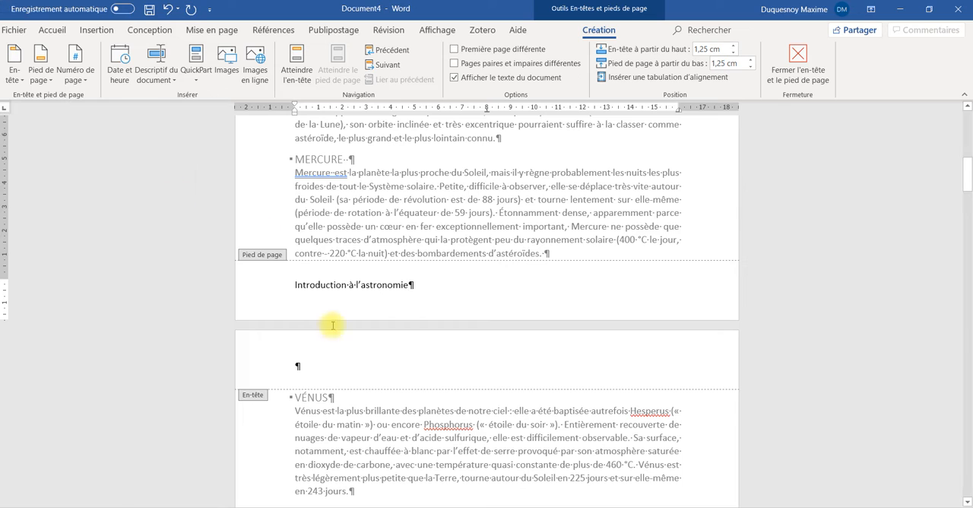
{"action": "key", "text": "Tab"}
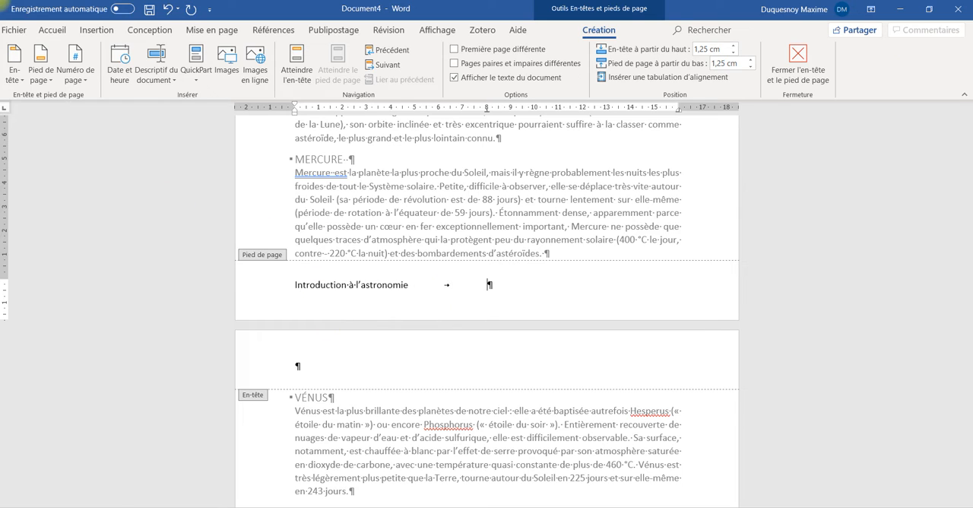
{"action": "key", "text": "Tab"}
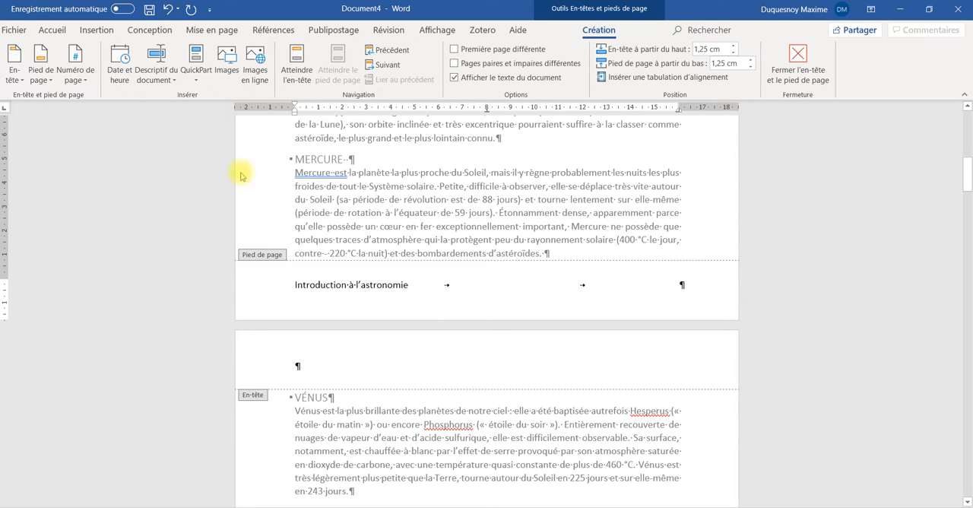
{"action": "left_click", "coordinate": [78, 74]}
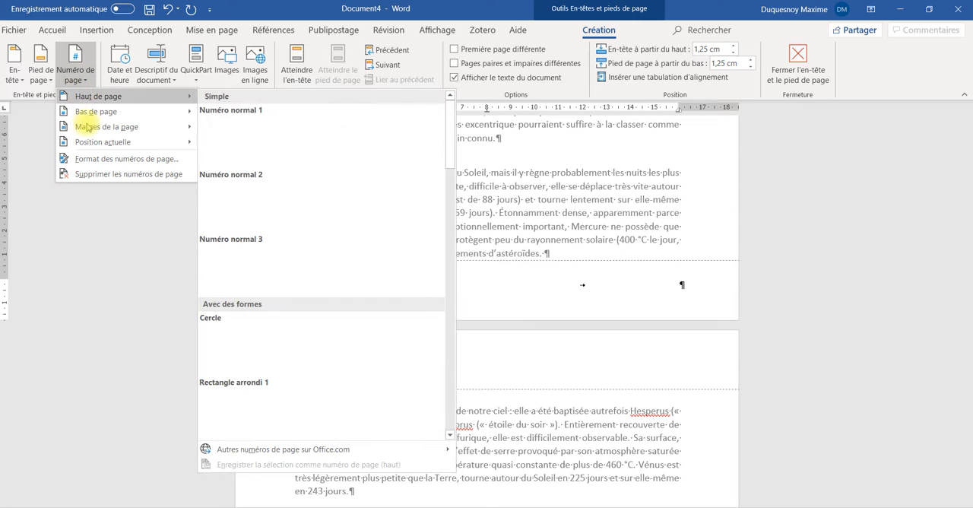
{"action": "mouse_move", "coordinate": [88, 144]}
{"action": "left_click", "coordinate": [272, 167]}
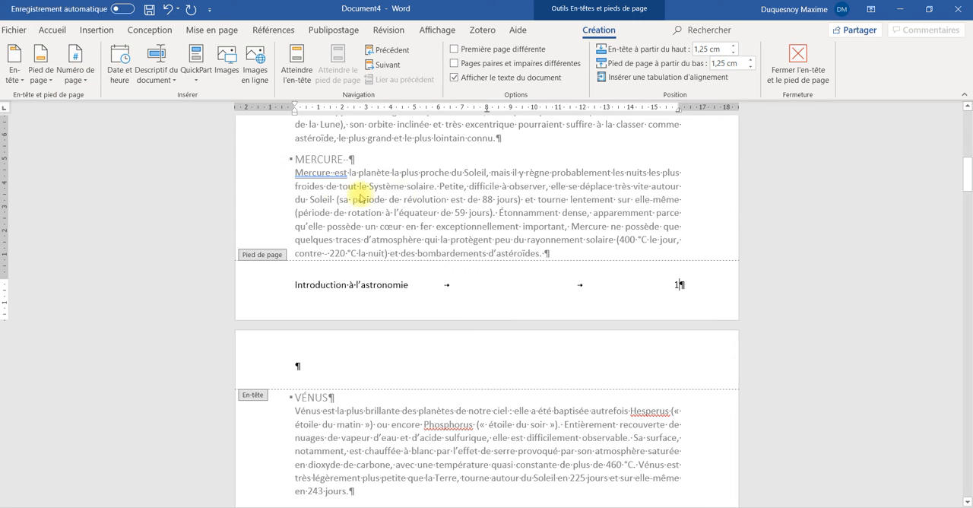
{"action": "left_click", "coordinate": [815, 70]}
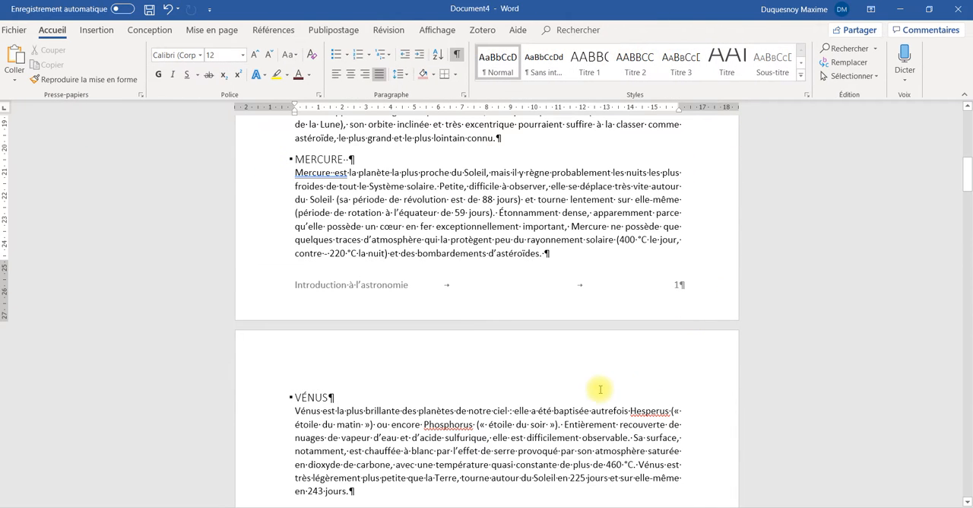
Examine the footer text and page numbering across the document's pages
{"action": "scroll", "coordinate": [521, 310], "scroll_direction": "up", "scroll_amount": 5}
{"action": "scroll", "coordinate": [522, 310], "scroll_direction": "down", "scroll_amount": 20}
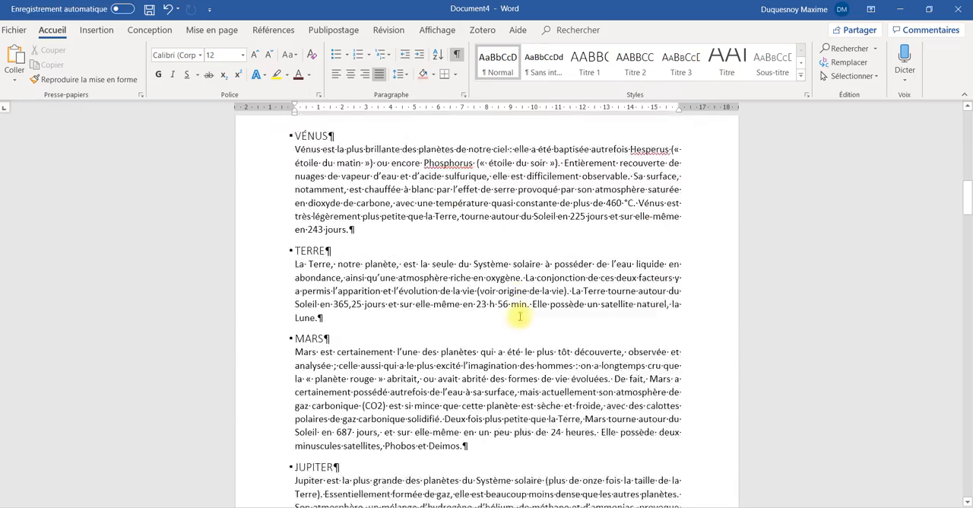
{"action": "scroll", "coordinate": [517, 314], "scroll_direction": "down", "scroll_amount": 15}
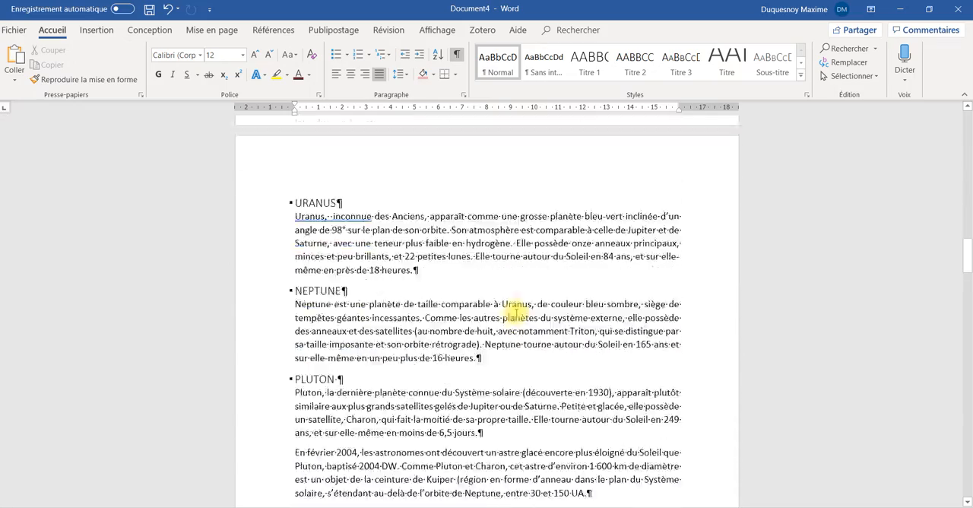
{"action": "scroll", "coordinate": [515, 310], "scroll_direction": "down", "scroll_amount": 8}
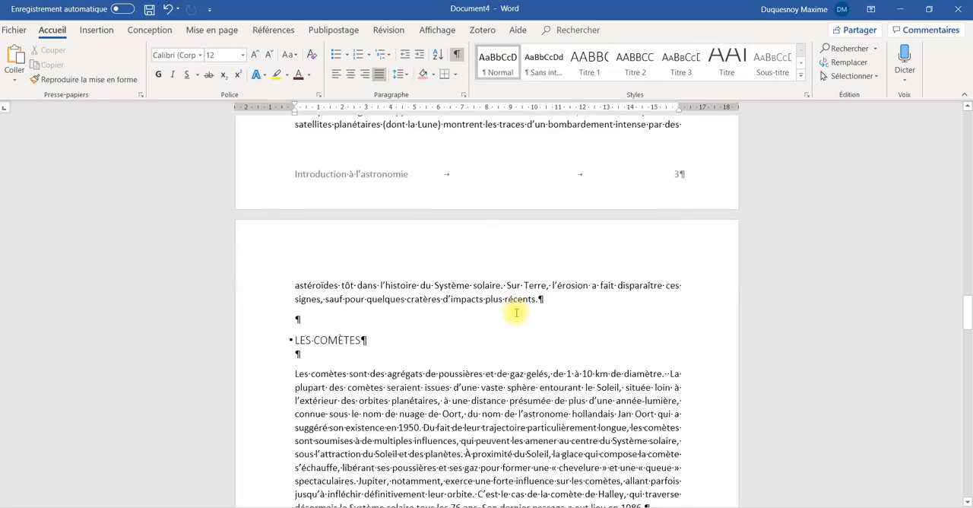
{"action": "scroll", "coordinate": [515, 310], "scroll_direction": "up", "scroll_amount": 6}
{"action": "scroll", "coordinate": [500, 342], "scroll_direction": "down", "scroll_amount": 3, "text": "ctrl"}
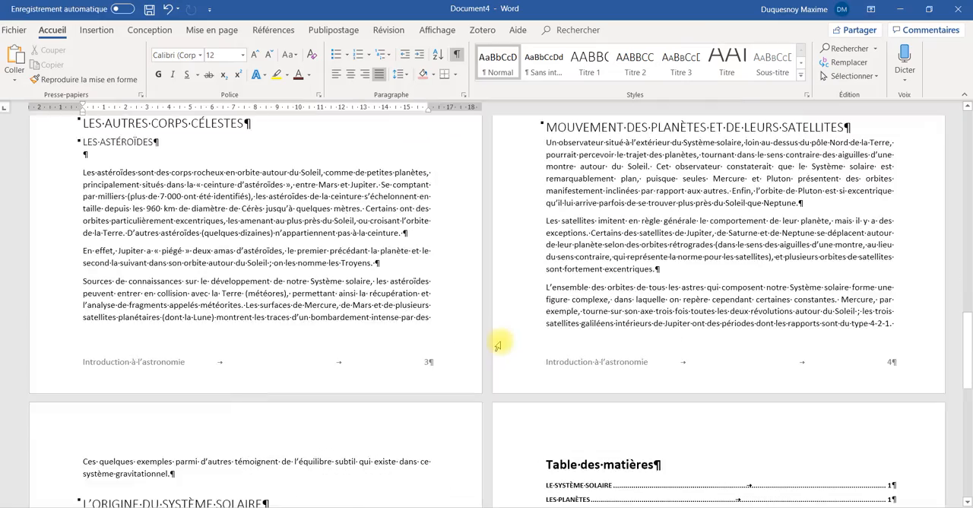
{"action": "scroll", "coordinate": [498, 345], "scroll_direction": "up", "scroll_amount": 5}
{"action": "scroll", "coordinate": [498, 344], "scroll_direction": "up", "scroll_amount": 15}
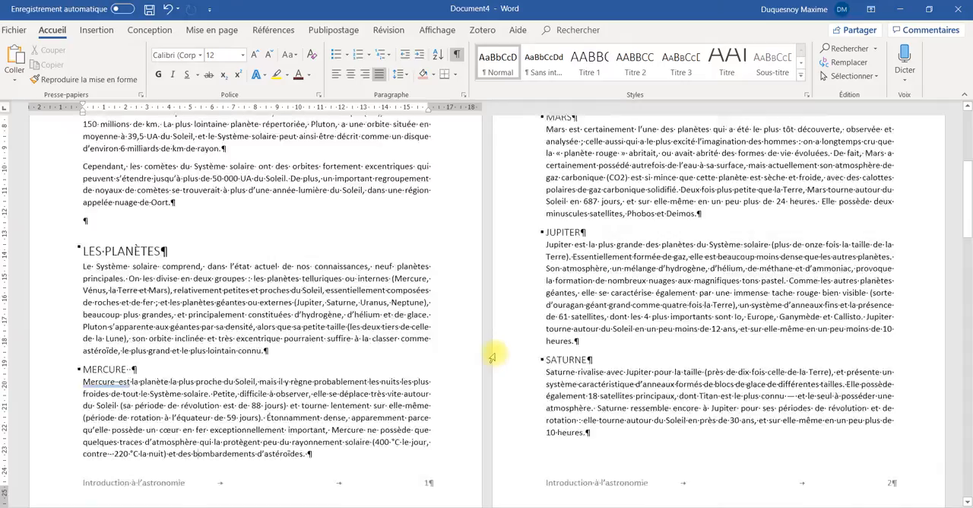
{"action": "scroll", "coordinate": [492, 358], "scroll_direction": "down", "scroll_amount": 15}
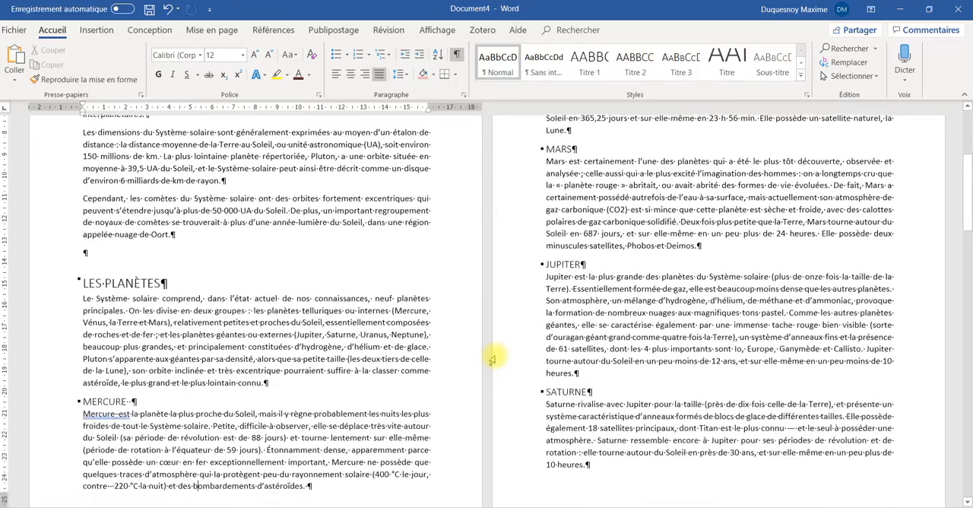
{"action": "scroll", "coordinate": [493, 353], "scroll_direction": "down", "scroll_amount": 5}
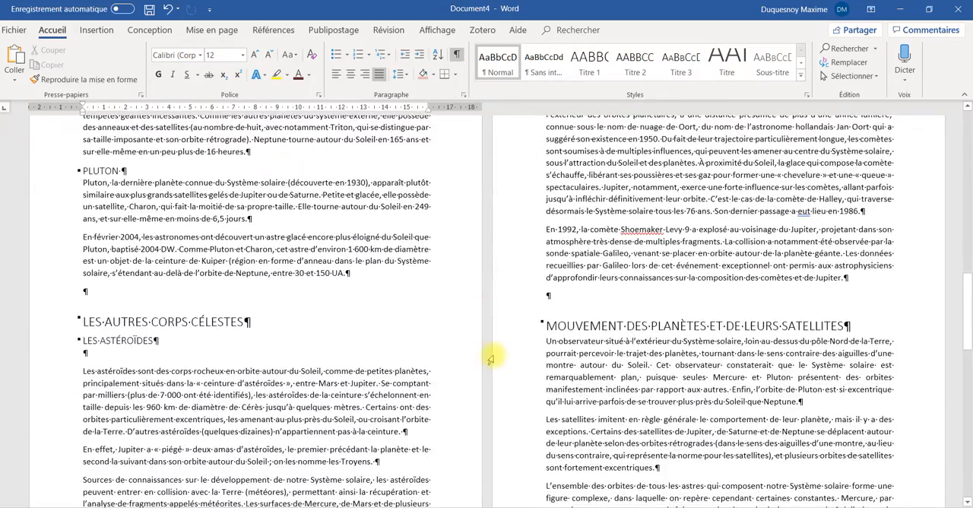
Insert a next-page section break before the heading "LES AUTRES CORPS CÉLESTES"
{"action": "left_click", "coordinate": [84, 320]}
{"action": "scroll", "coordinate": [271, 395], "scroll_direction": "down", "scroll_amount": 3}
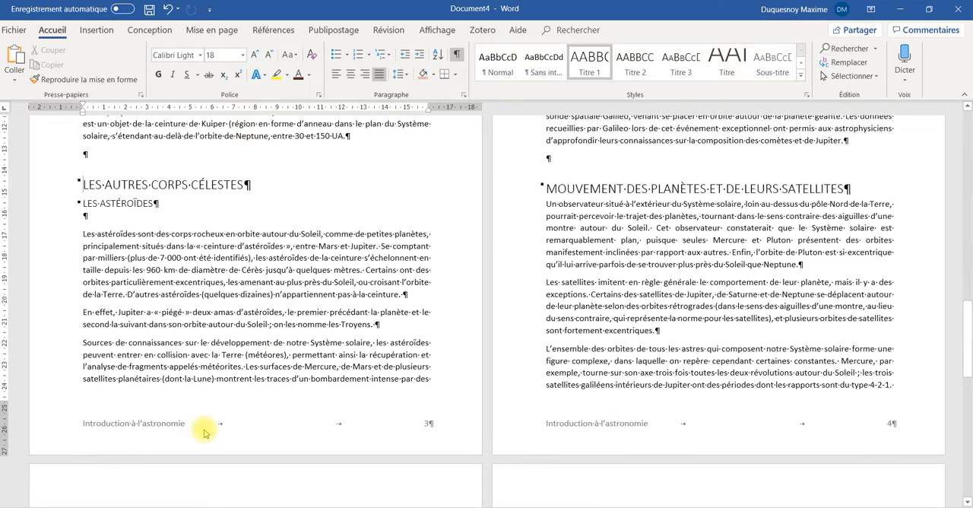
{"action": "scroll", "coordinate": [272, 383], "scroll_direction": "up", "scroll_amount": 1}
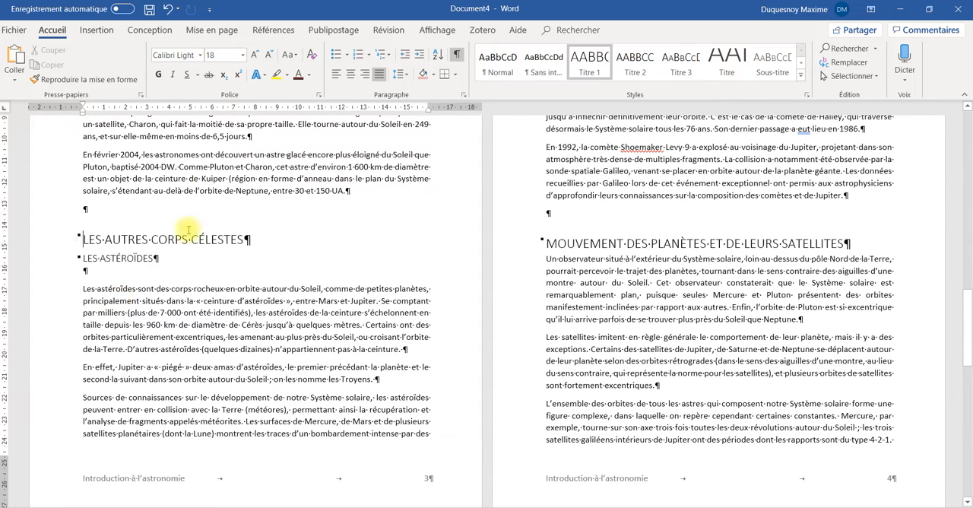
{"action": "left_click", "coordinate": [218, 31]}
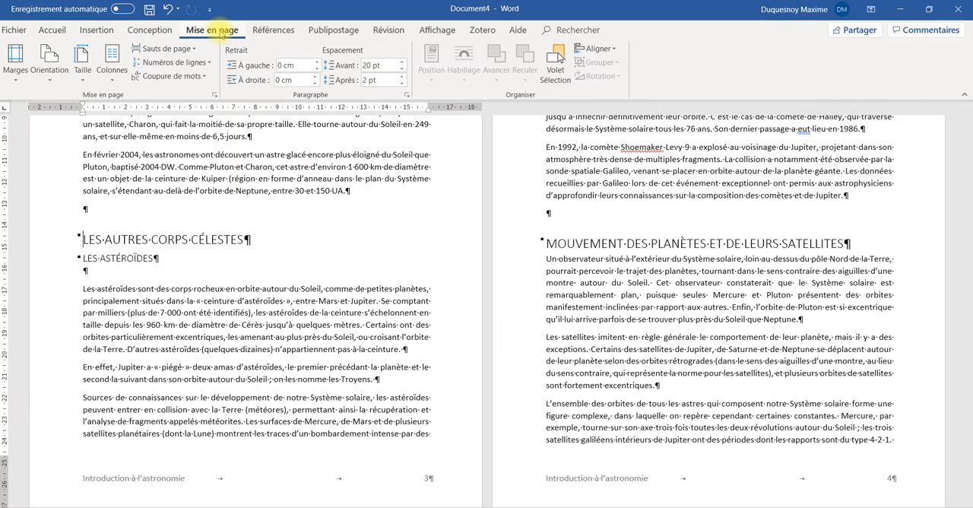
{"action": "left_click", "coordinate": [189, 56]}
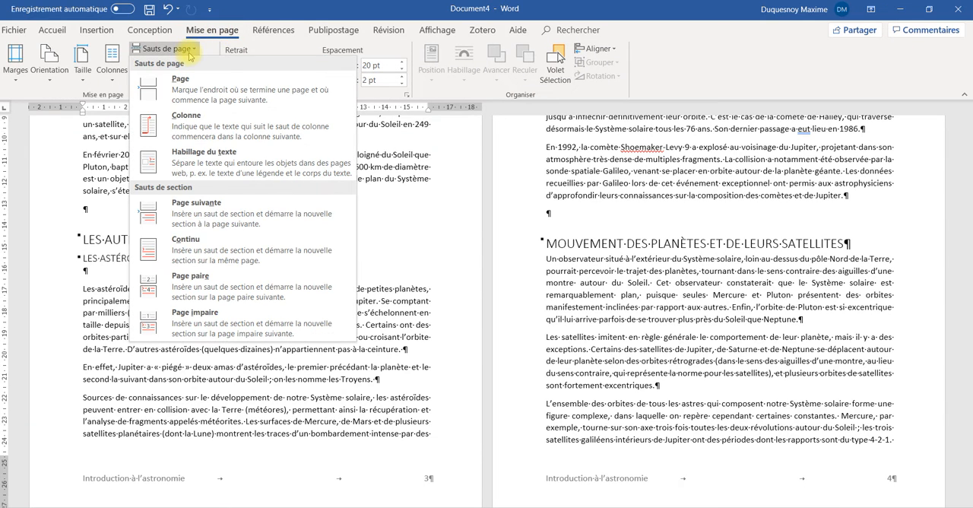
{"action": "left_click", "coordinate": [209, 215]}
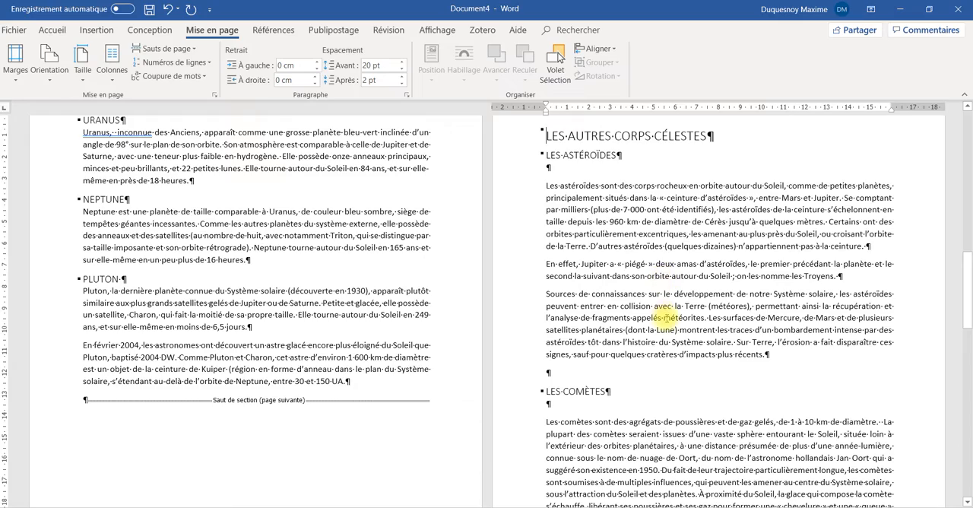
Delete the empty paragraph before "MOUVEMENT DES PLANÈTES ET DE LEURS SATELLITES" and insert a next-page section break in front of that heading
{"action": "scroll", "coordinate": [665, 318], "scroll_direction": "down", "scroll_amount": 10}
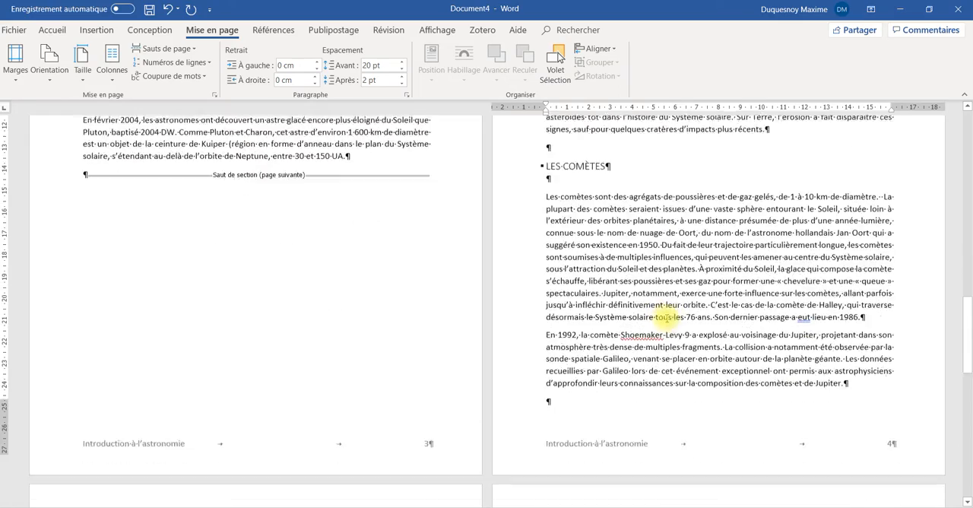
{"action": "scroll", "coordinate": [665, 318], "scroll_direction": "down", "scroll_amount": 3}
{"action": "scroll", "coordinate": [658, 317], "scroll_direction": "up", "scroll_amount": 5}
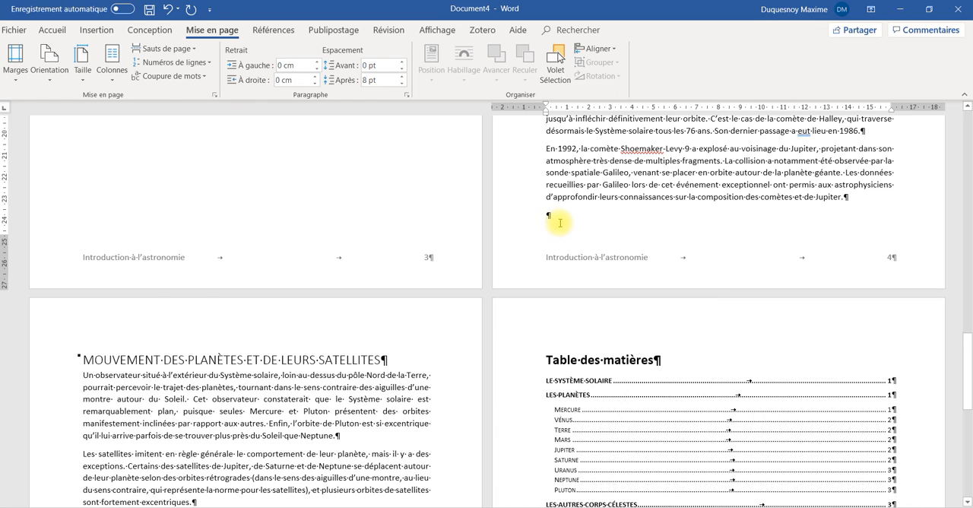
{"action": "key", "text": "Delete"}
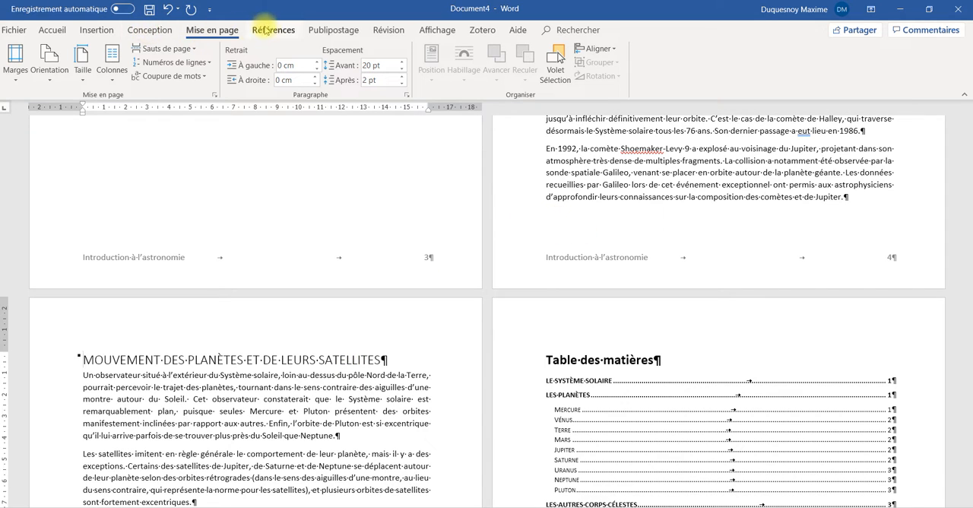
{"action": "left_click", "coordinate": [182, 49]}
{"action": "left_click", "coordinate": [199, 203]}
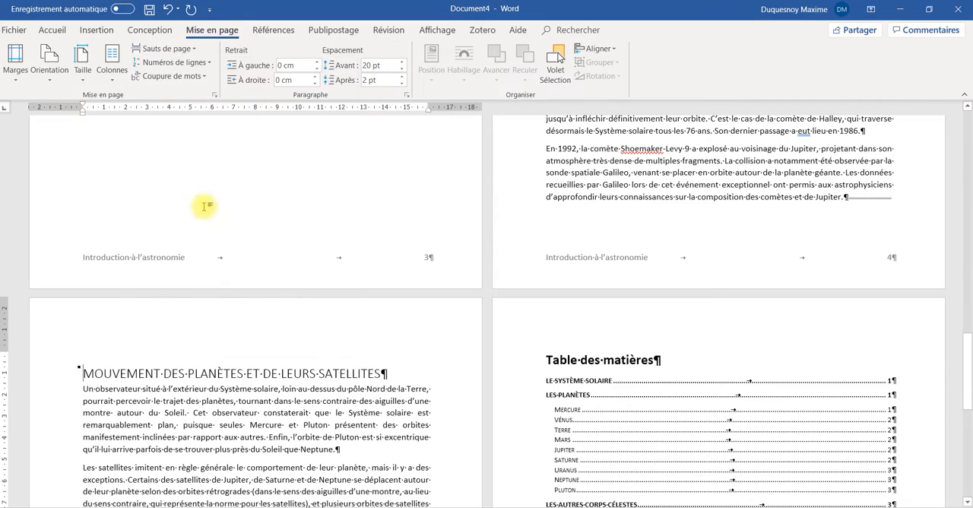
Insert a next-page section break before the heading "L'ORIGINE DU SYSTÈME SOLAIRE"
{"action": "scroll", "coordinate": [532, 301], "scroll_direction": "down", "scroll_amount": 7}
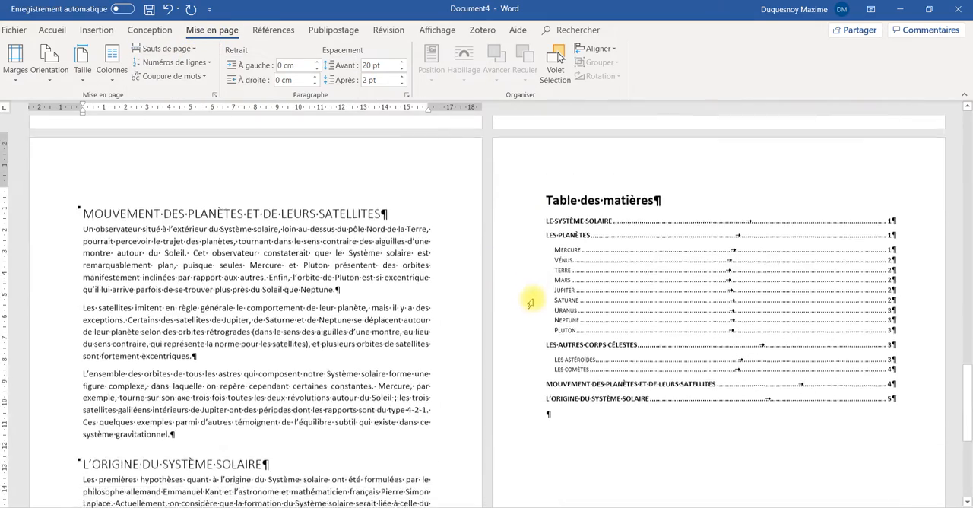
{"action": "scroll", "coordinate": [525, 291], "scroll_direction": "up", "scroll_amount": 3}
{"action": "left_click", "coordinate": [81, 429]}
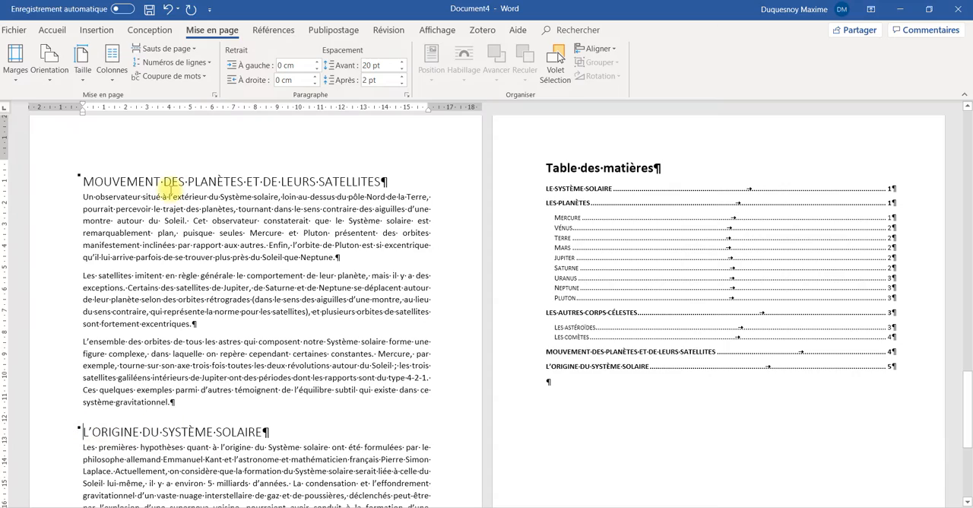
{"action": "left_click", "coordinate": [171, 51]}
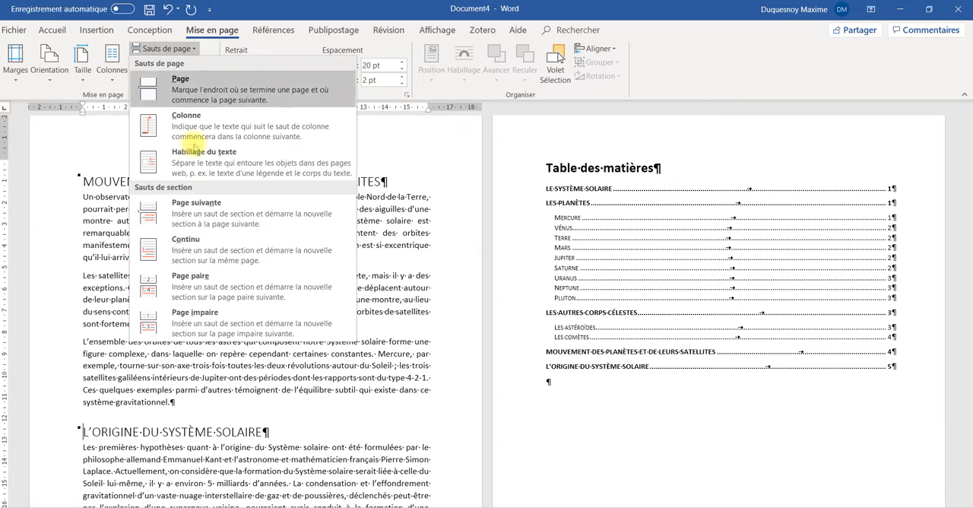
{"action": "left_click", "coordinate": [200, 207]}
Open the Section 2 footer for editing and unlink it from the previous section
{"action": "scroll", "coordinate": [376, 300], "scroll_direction": "up", "scroll_amount": 6}
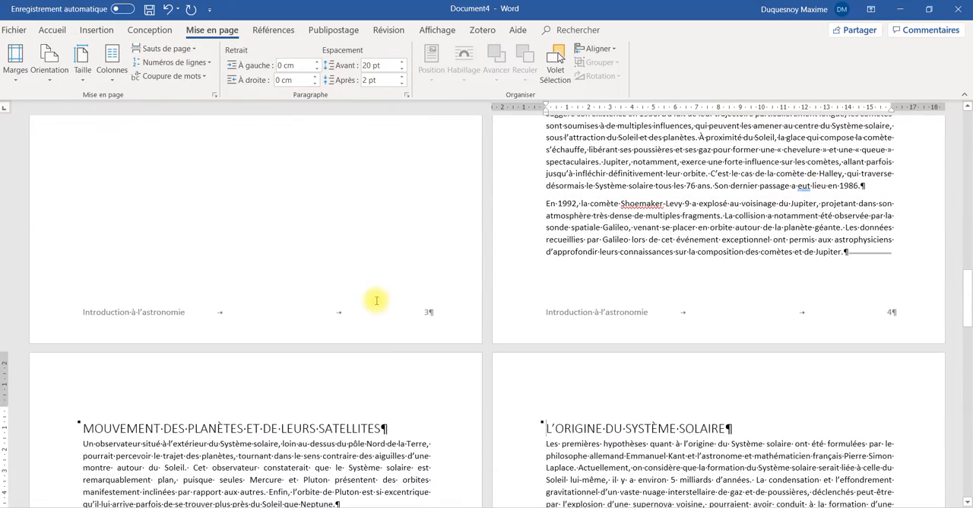
{"action": "scroll", "coordinate": [375, 299], "scroll_direction": "up", "scroll_amount": 4}
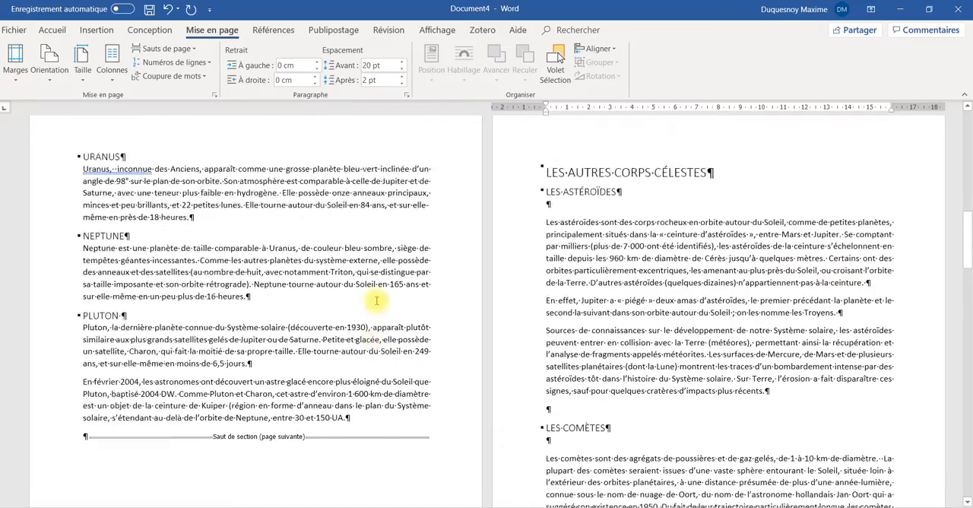
{"action": "scroll", "coordinate": [372, 299], "scroll_direction": "down", "scroll_amount": 5}
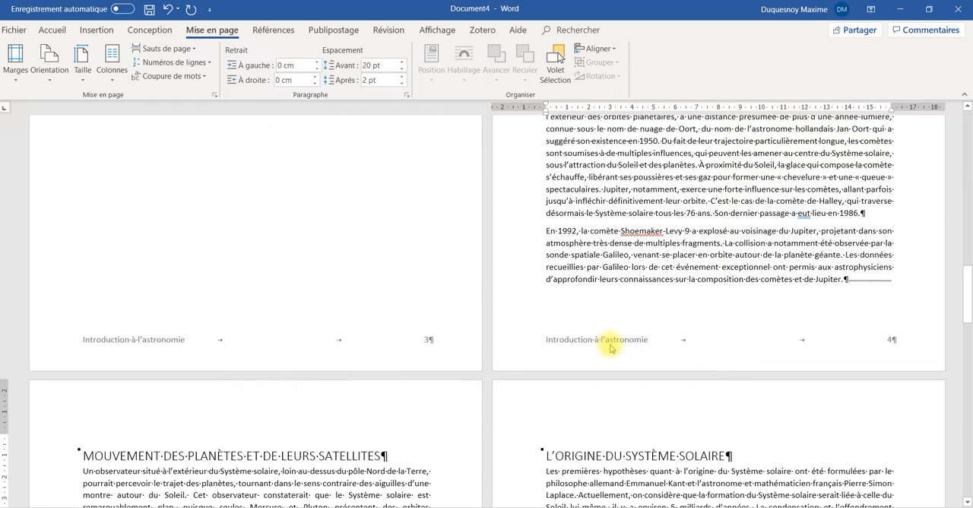
{"action": "double_click", "coordinate": [641, 348]}
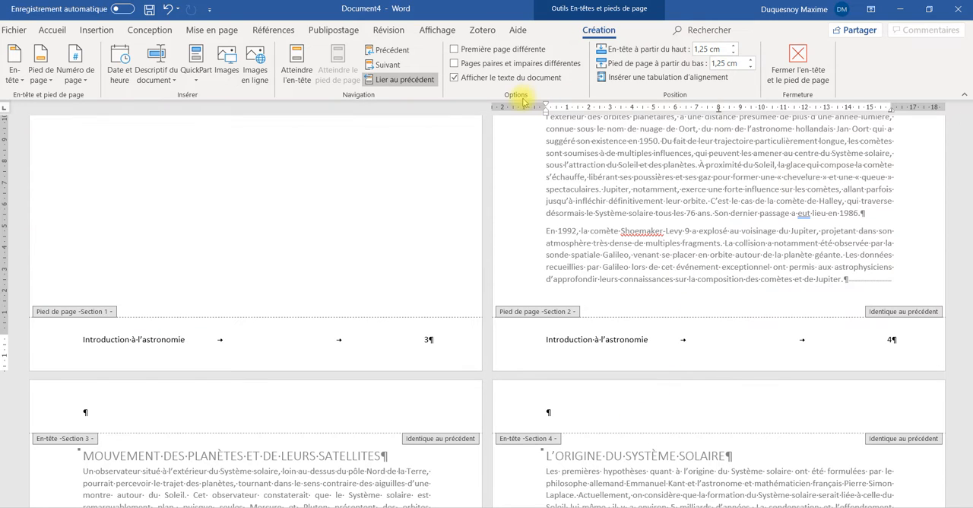
{"action": "left_click", "coordinate": [407, 80]}
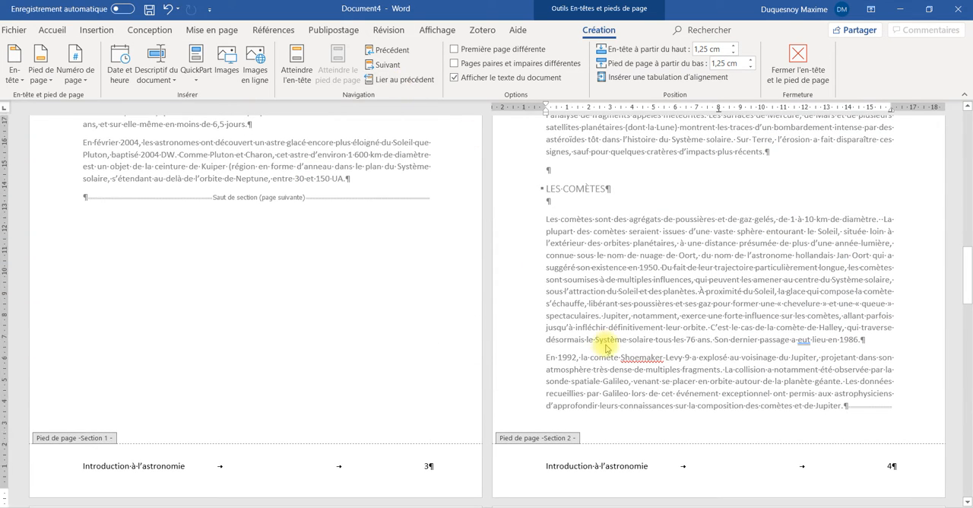
Replace the Section 2 footer text with "Les autres corps célestes", keeping the page number, and return to the document body
{"action": "scroll", "coordinate": [605, 349], "scroll_direction": "up", "scroll_amount": 3}
{"action": "scroll", "coordinate": [608, 350], "scroll_direction": "down", "scroll_amount": 5}
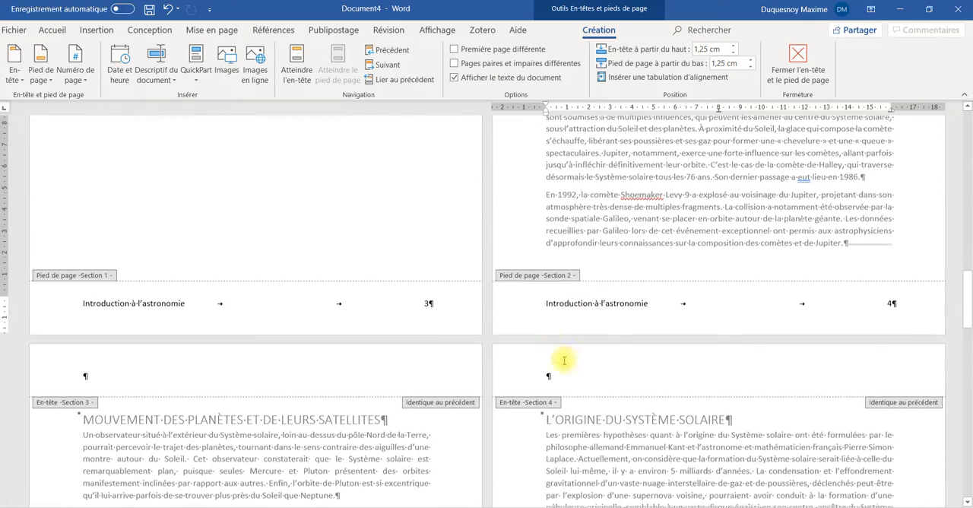
{"action": "left_click_drag", "start_coordinate": [566, 301], "coordinate": [621, 304]}
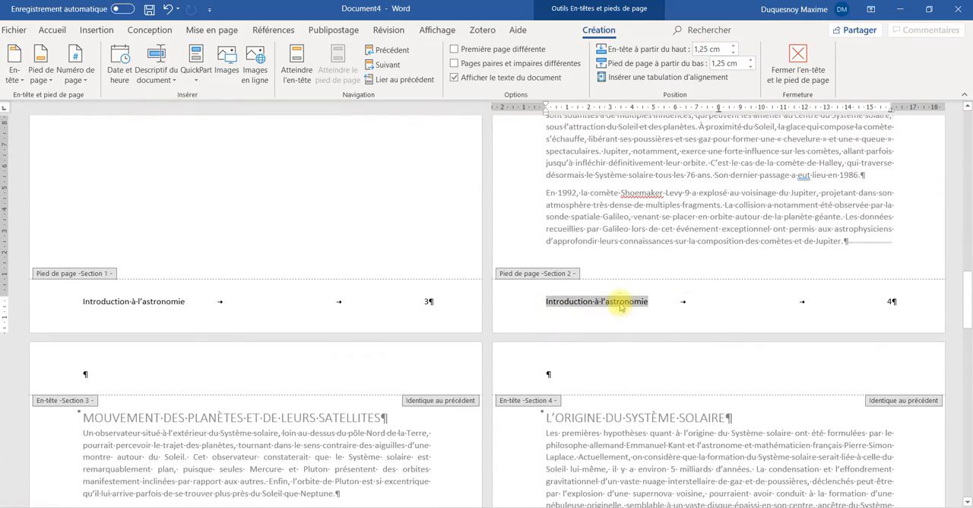
{"action": "type", "text": "Les autres corps célestes"}
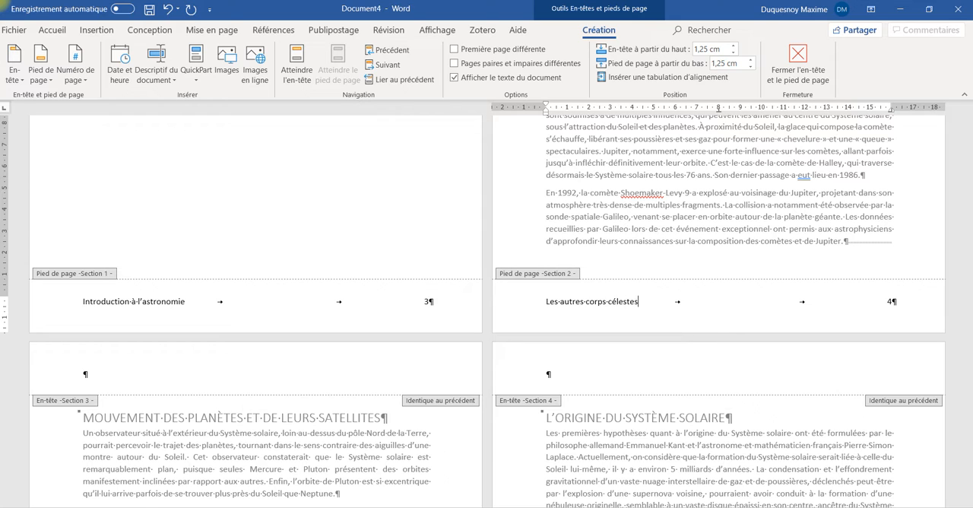
{"action": "double_click", "coordinate": [699, 254]}
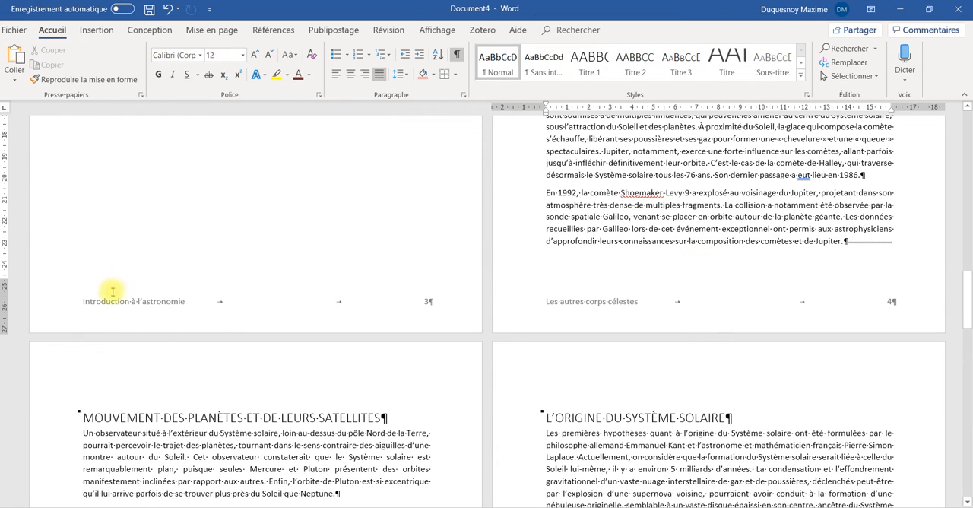
Open the Section 3 footer for editing and unlink it from the previous section
{"action": "scroll", "coordinate": [149, 305], "scroll_direction": "up", "scroll_amount": 2}
{"action": "scroll", "coordinate": [149, 306], "scroll_direction": "down", "scroll_amount": 2}
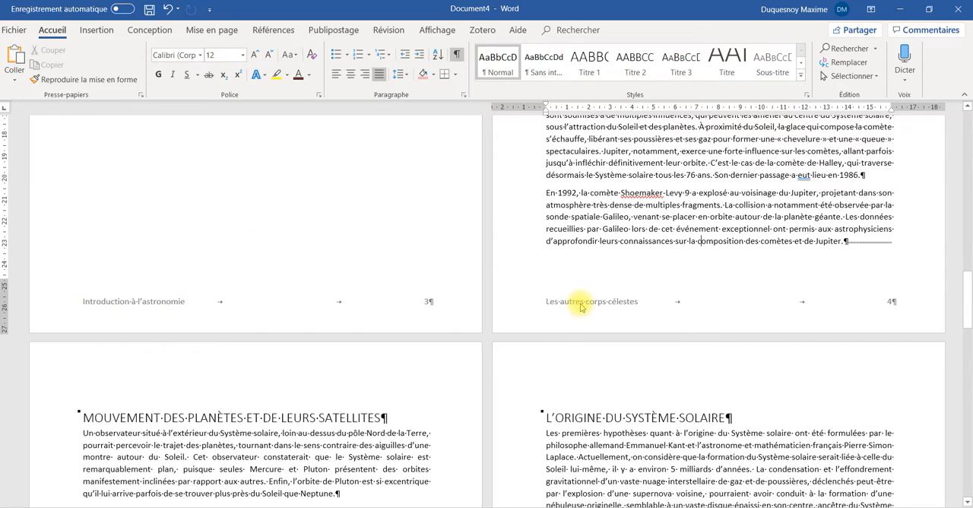
{"action": "scroll", "coordinate": [580, 305], "scroll_direction": "down", "scroll_amount": 12}
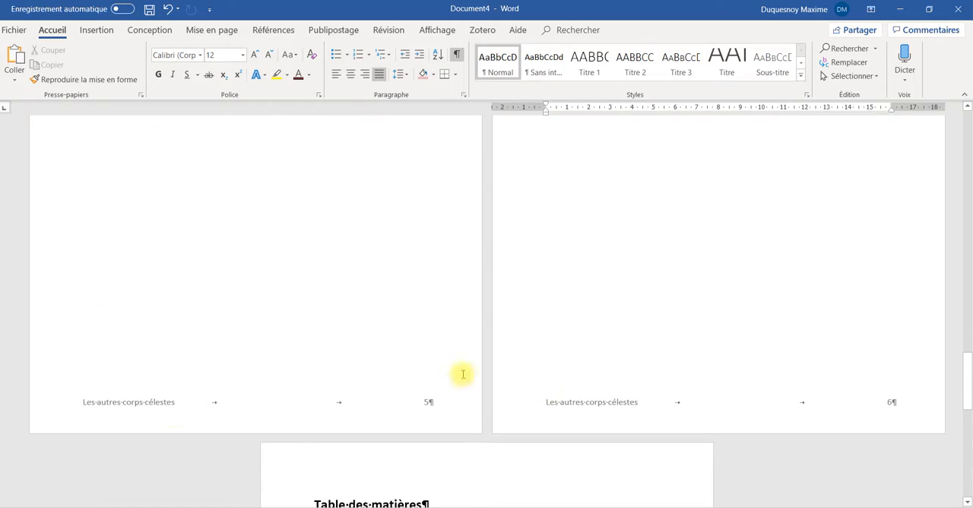
{"action": "scroll", "coordinate": [102, 342], "scroll_direction": "up", "scroll_amount": 10}
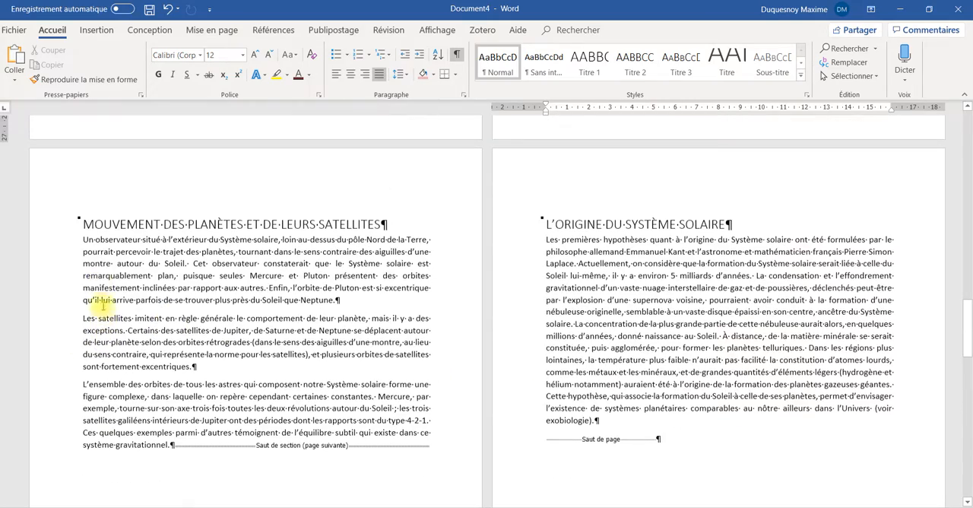
{"action": "scroll", "coordinate": [130, 326], "scroll_direction": "down", "scroll_amount": 8}
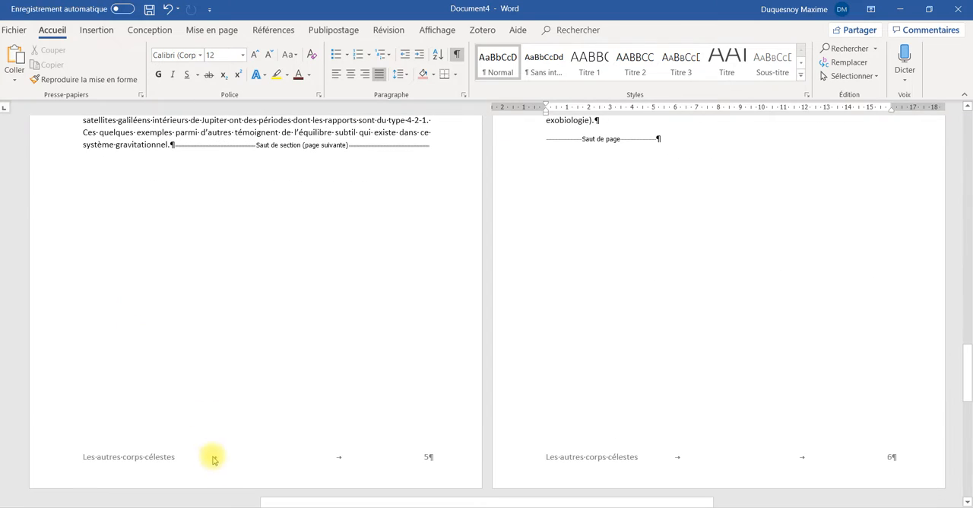
{"action": "double_click", "coordinate": [201, 456]}
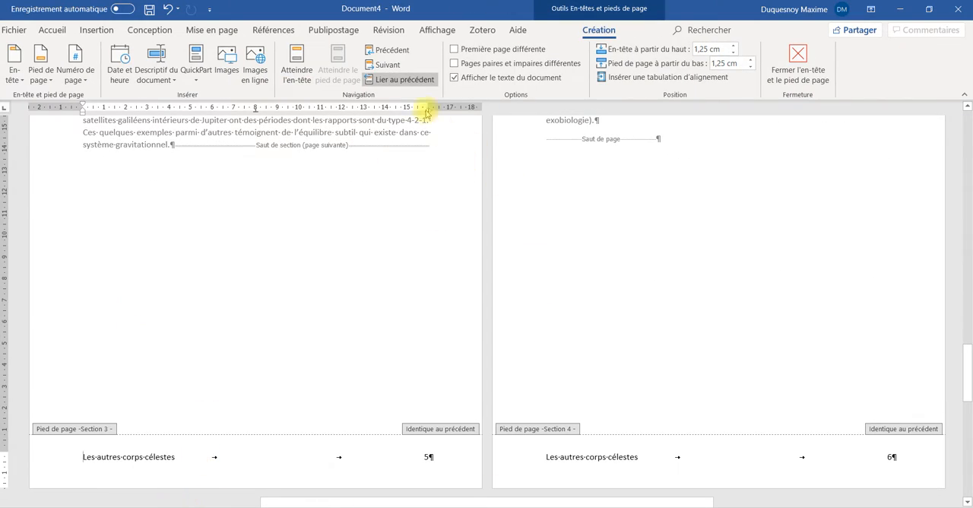
{"action": "left_click", "coordinate": [418, 80]}
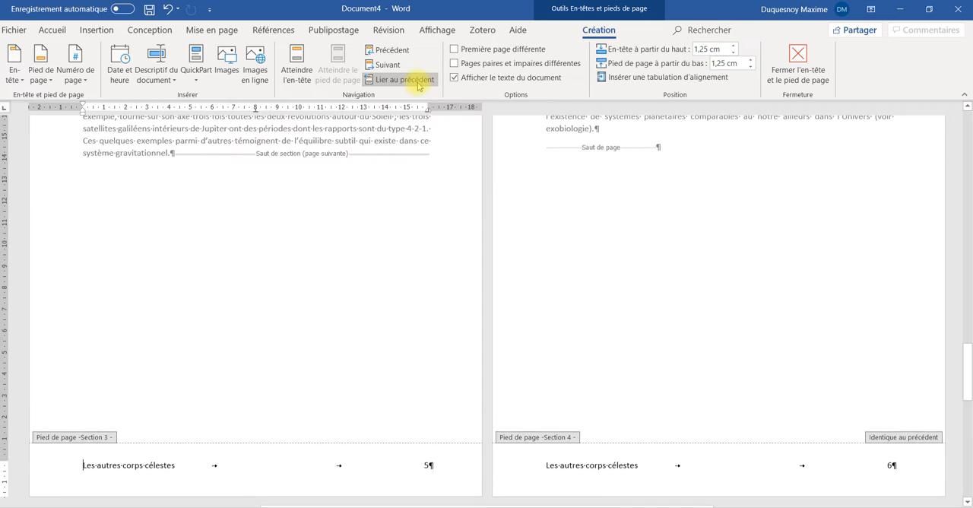
Replace the Section 3 footer text with "Les mouvements des planètes", keeping the page number
{"action": "scroll", "coordinate": [373, 343], "scroll_direction": "up", "scroll_amount": 5}
{"action": "scroll", "coordinate": [373, 344], "scroll_direction": "down", "scroll_amount": 7}
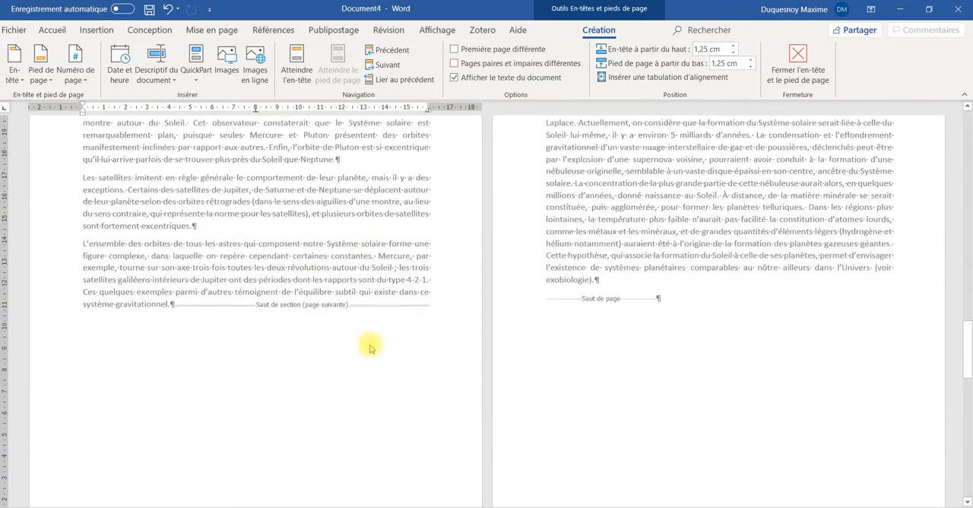
{"action": "left_click_drag", "start_coordinate": [101, 411], "coordinate": [168, 410]}
{"action": "type", "text": "mouves"}
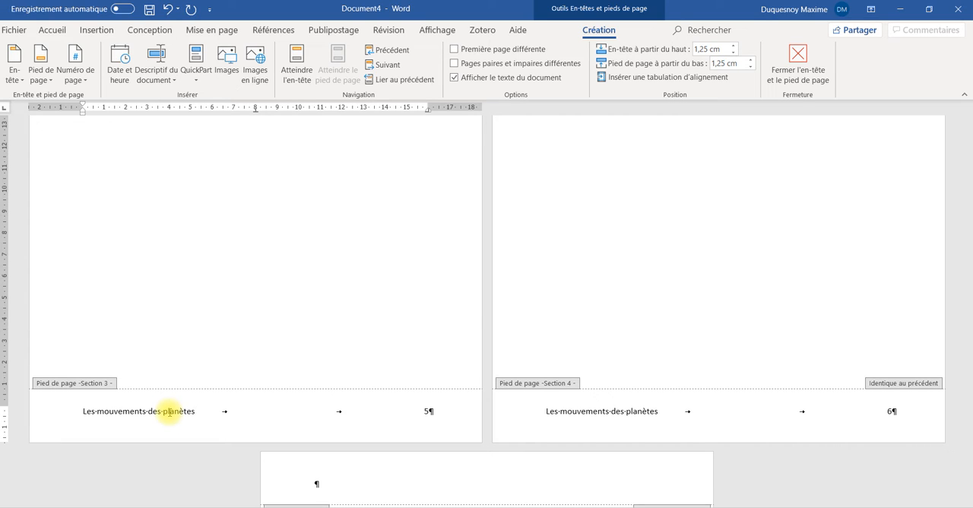
Unlink the Section 4 footer from the previous section
{"action": "left_click", "coordinate": [592, 410]}
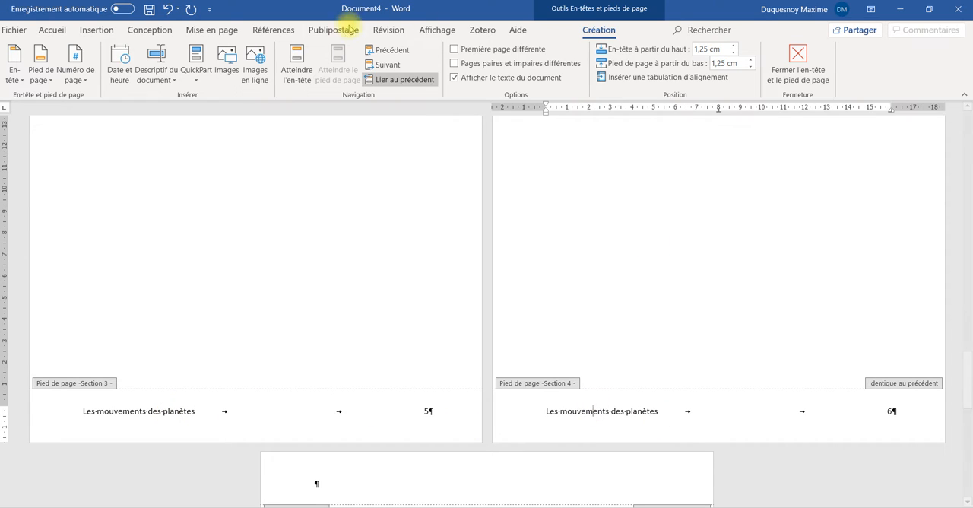
{"action": "left_click", "coordinate": [402, 79]}
{"action": "scroll", "coordinate": [673, 326], "scroll_direction": "up", "scroll_amount": 8}
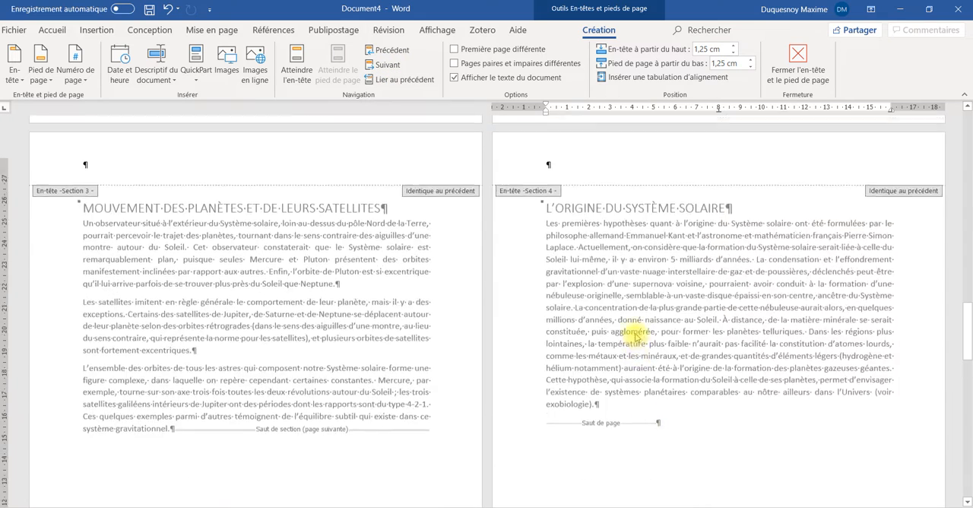
{"action": "scroll", "coordinate": [635, 335], "scroll_direction": "down", "scroll_amount": 8}
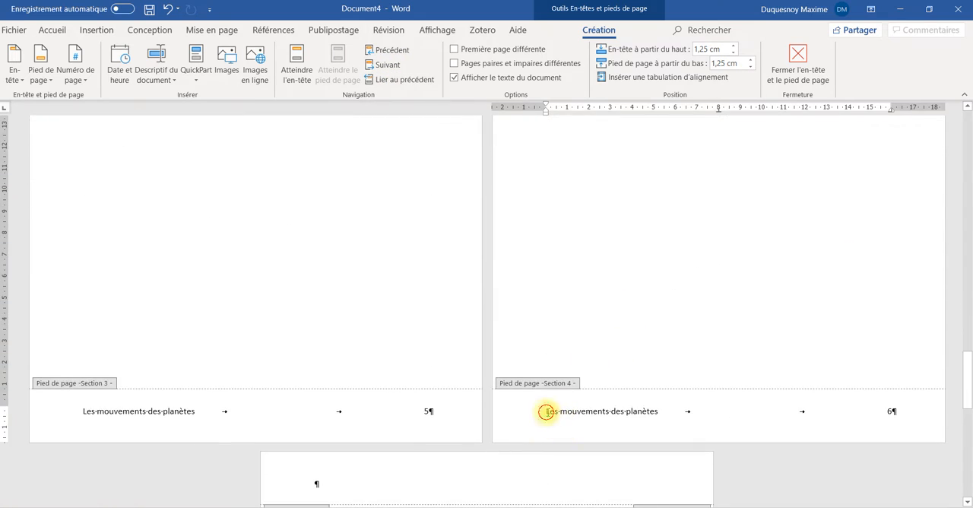
Replace the Section 4 footer text with "L'origine du système solaire", fix its spelling, and return to the document body
{"action": "left_click_drag", "start_coordinate": [546, 411], "coordinate": [630, 415]}
{"action": "type", "text": "L’origine du sustème solaire"}
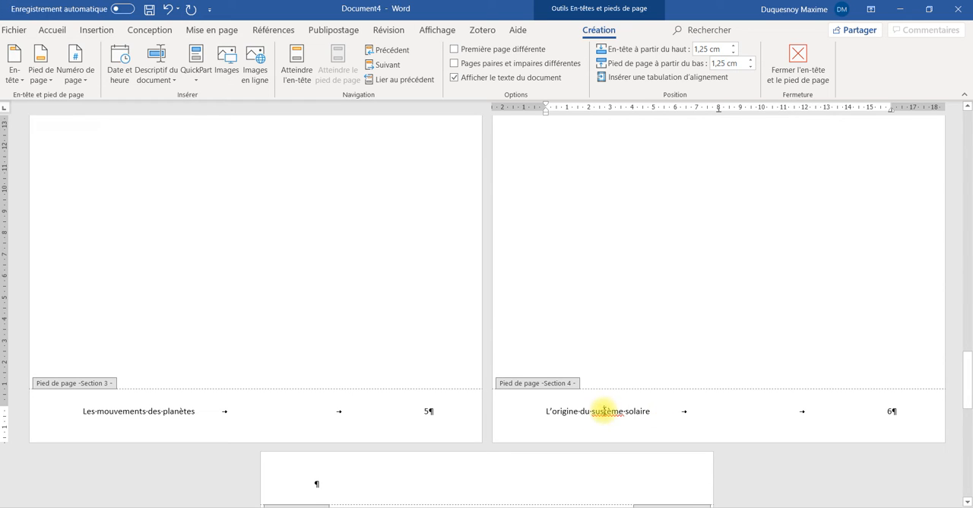
{"action": "right_click", "coordinate": [604, 410]}
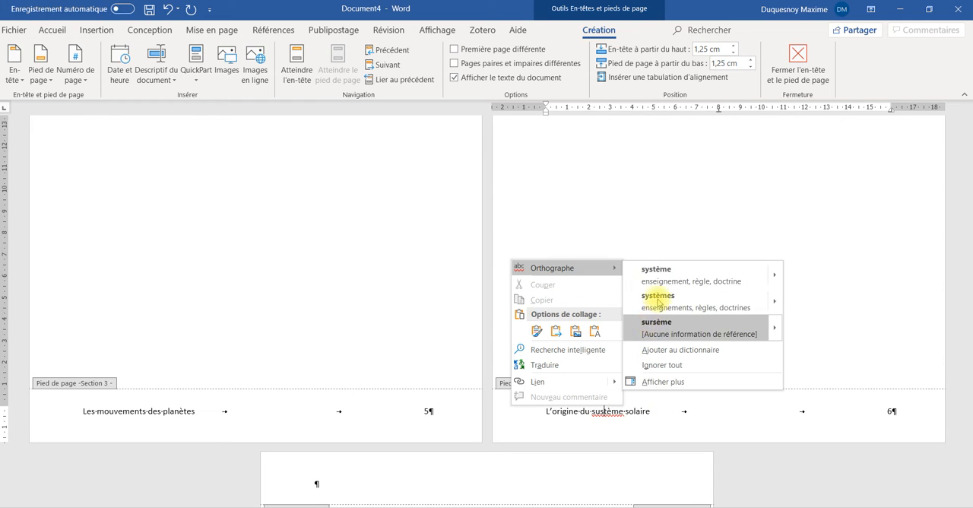
{"action": "left_click", "coordinate": [660, 273]}
{"action": "left_click", "coordinate": [792, 74]}
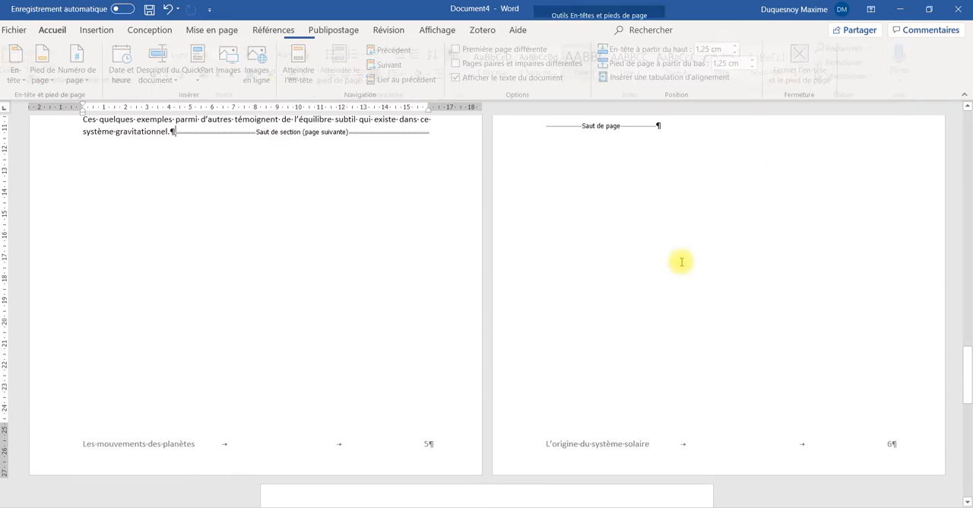
Review the footer texts and page numbers of every section throughout the document
{"action": "scroll", "coordinate": [656, 363], "scroll_direction": "up", "scroll_amount": 5}
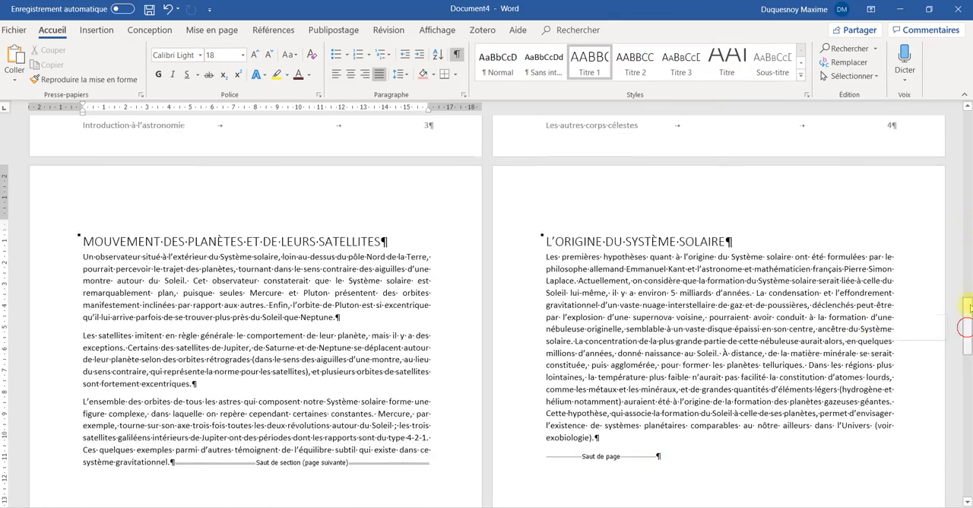
{"action": "left_click_drag", "start_coordinate": [969, 307], "coordinate": [965, 137]}
{"action": "scroll", "coordinate": [573, 350], "scroll_direction": "down", "scroll_amount": 10}
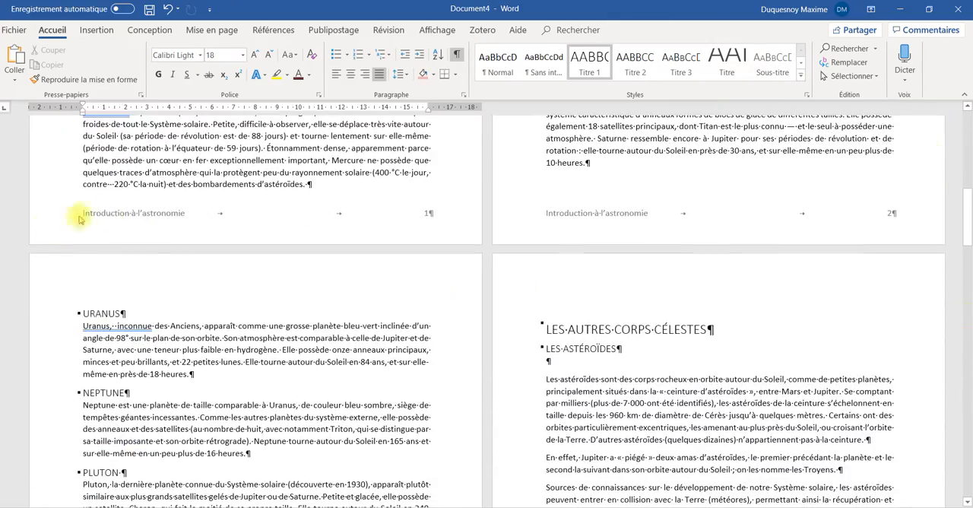
{"action": "scroll", "coordinate": [264, 308], "scroll_direction": "down", "scroll_amount": 9}
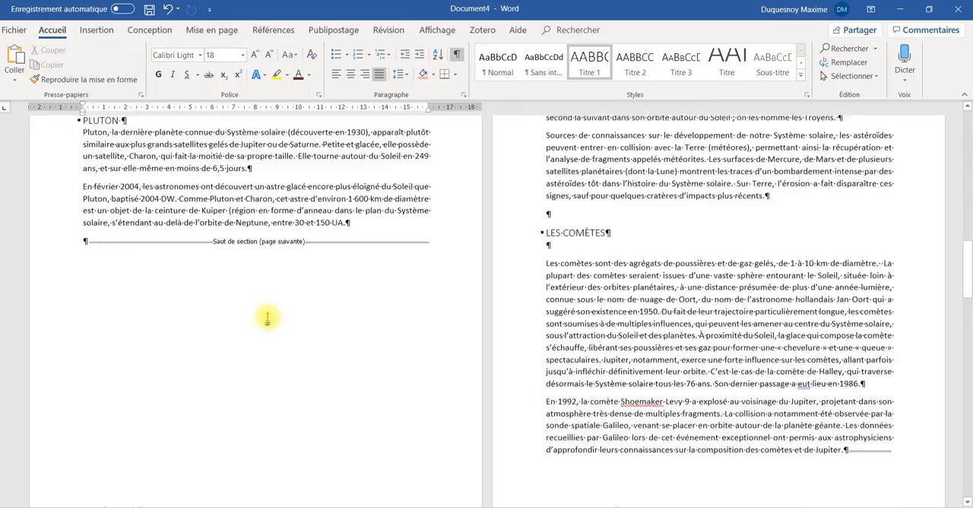
{"action": "scroll", "coordinate": [504, 360], "scroll_direction": "down", "scroll_amount": 4}
{"action": "scroll", "coordinate": [517, 365], "scroll_direction": "down", "scroll_amount": 9}
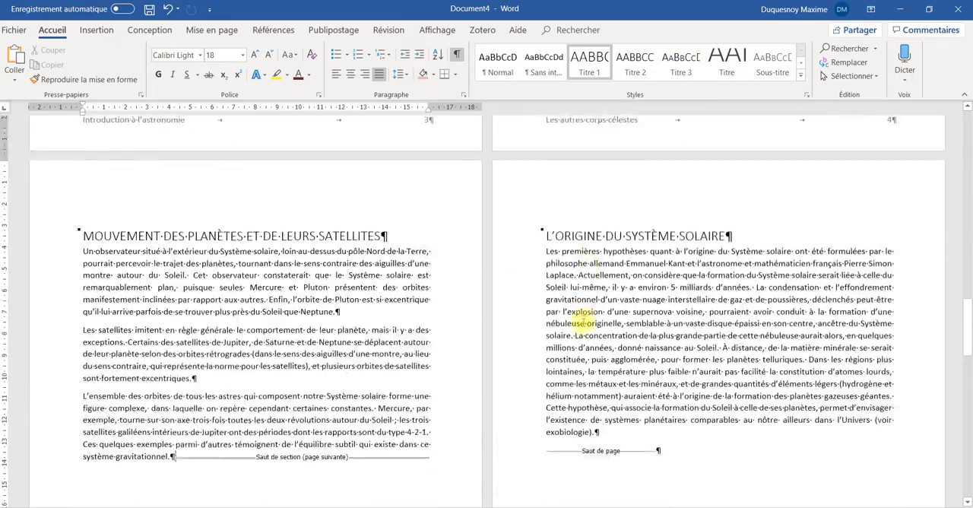
{"action": "scroll", "coordinate": [129, 388], "scroll_direction": "down", "scroll_amount": 11}
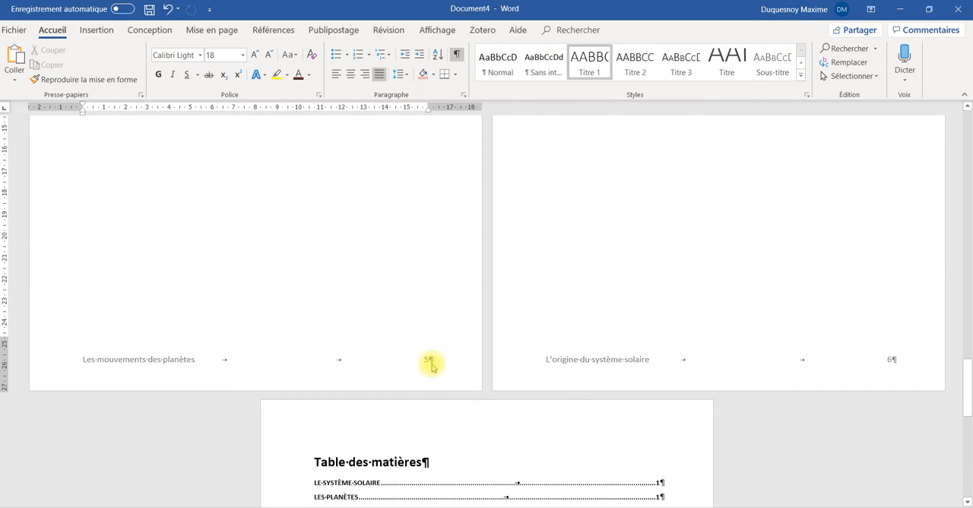
{"action": "scroll", "coordinate": [430, 366], "scroll_direction": "up", "scroll_amount": 17}
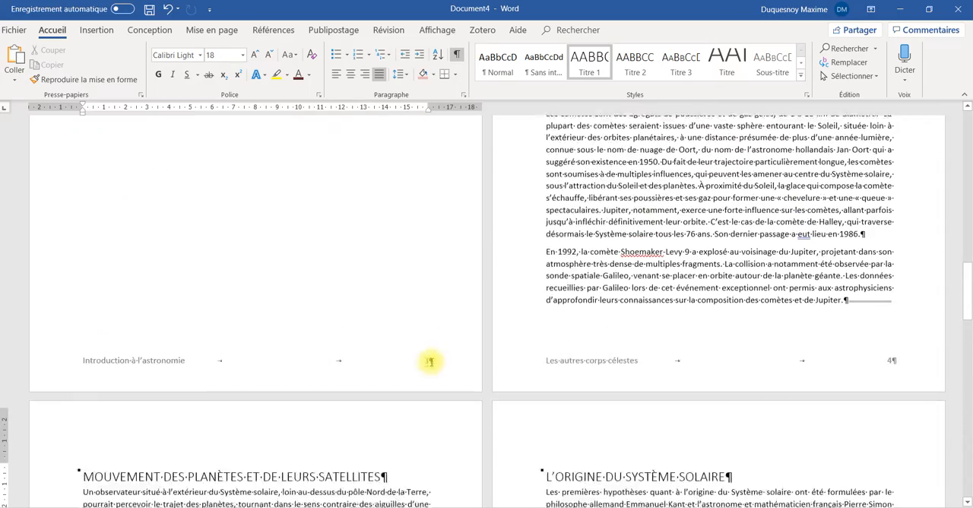
{"action": "scroll", "coordinate": [476, 383], "scroll_direction": "up", "scroll_amount": 1}
{"action": "scroll", "coordinate": [476, 382], "scroll_direction": "down", "scroll_amount": 2}
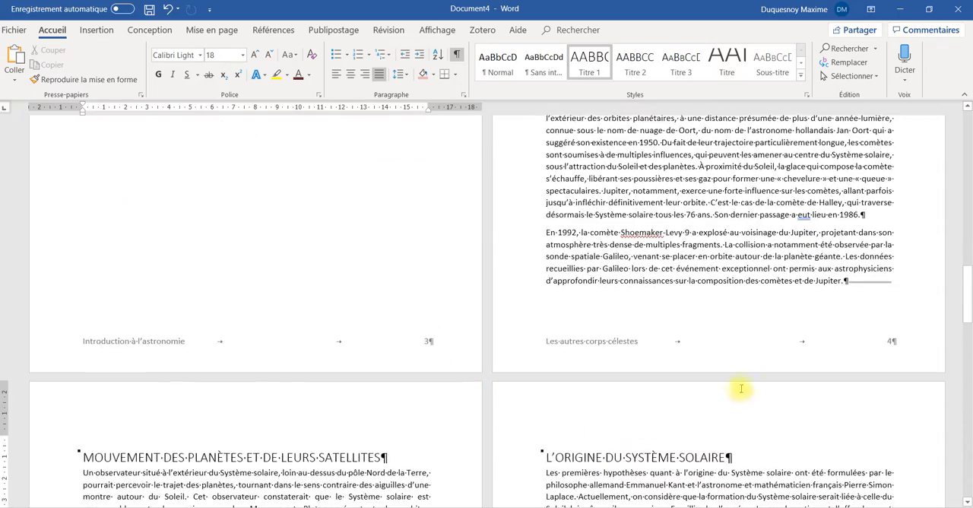
Open the Section 2 footer and set its page numbering to start at 1 instead of continuing from the previous section
{"action": "double_click", "coordinate": [844, 348]}
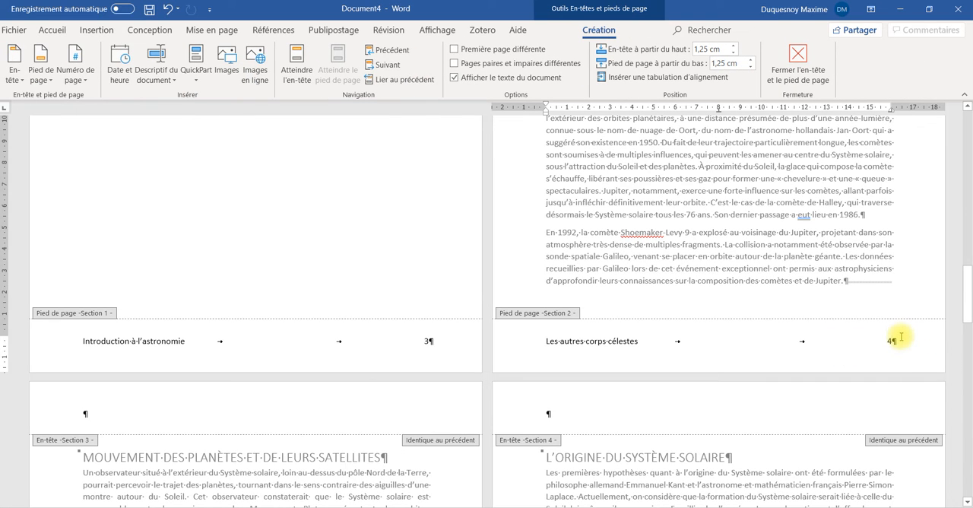
{"action": "left_click", "coordinate": [89, 85]}
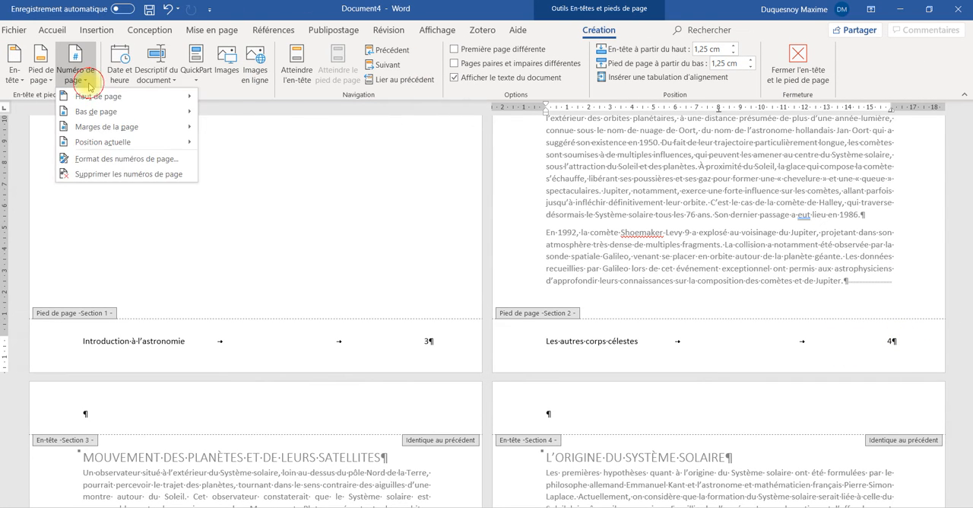
{"action": "left_click", "coordinate": [112, 160]}
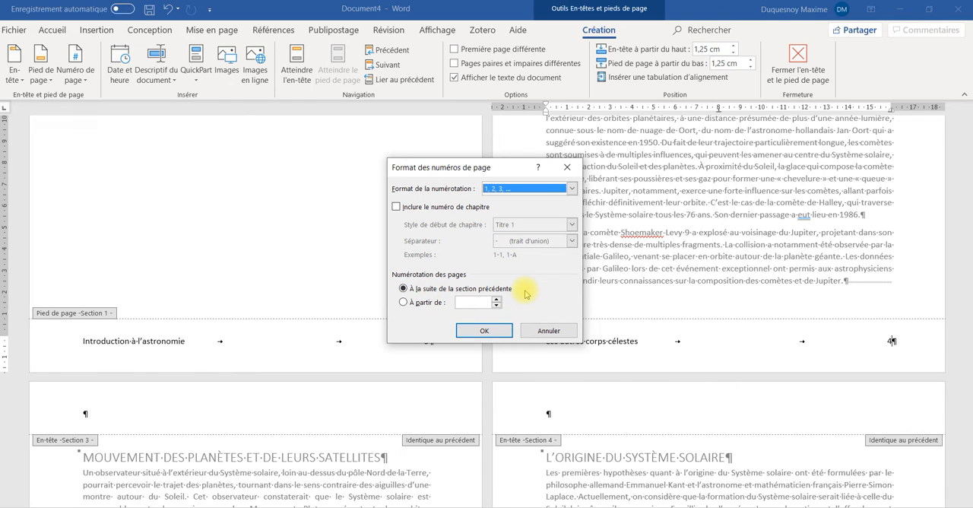
{"action": "left_click", "coordinate": [427, 303]}
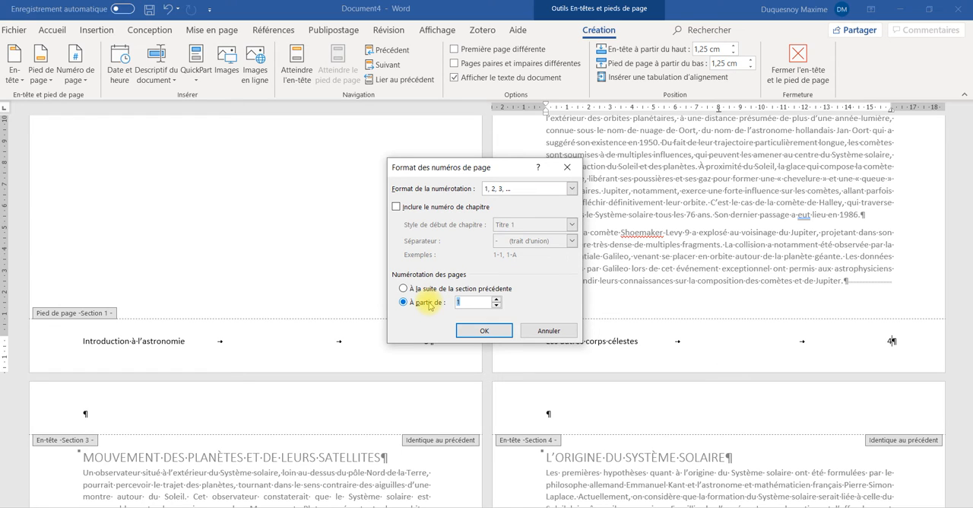
{"action": "left_click", "coordinate": [502, 334]}
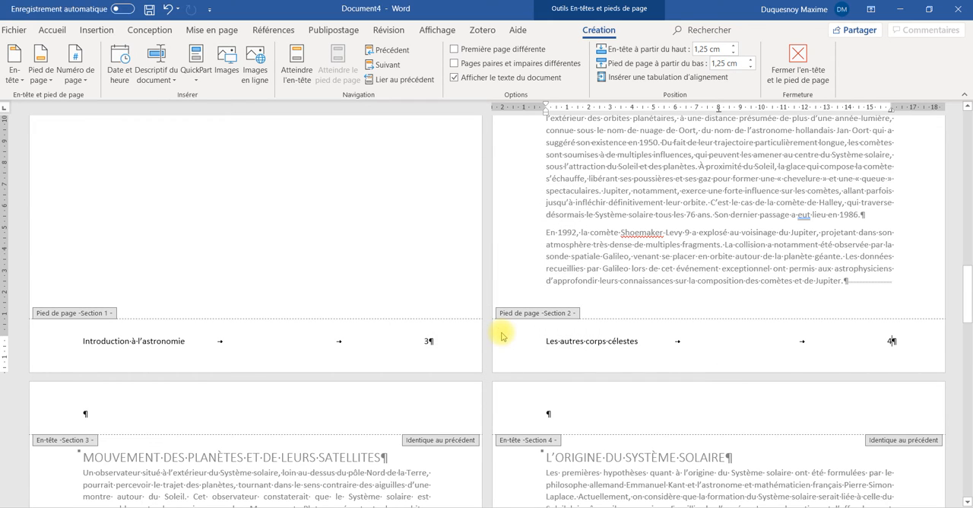
{"action": "scroll", "coordinate": [669, 297], "scroll_direction": "up", "scroll_amount": 3}
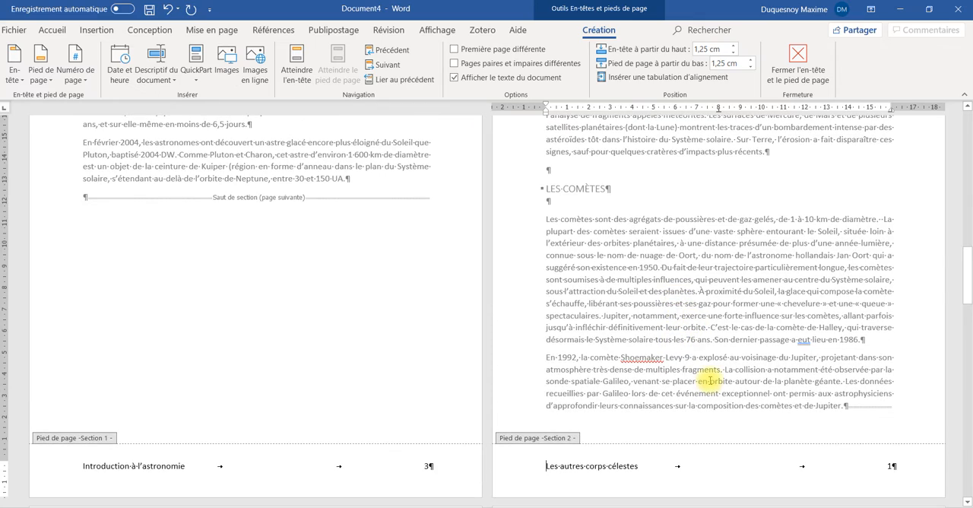
{"action": "scroll", "coordinate": [862, 449], "scroll_direction": "down", "scroll_amount": 3}
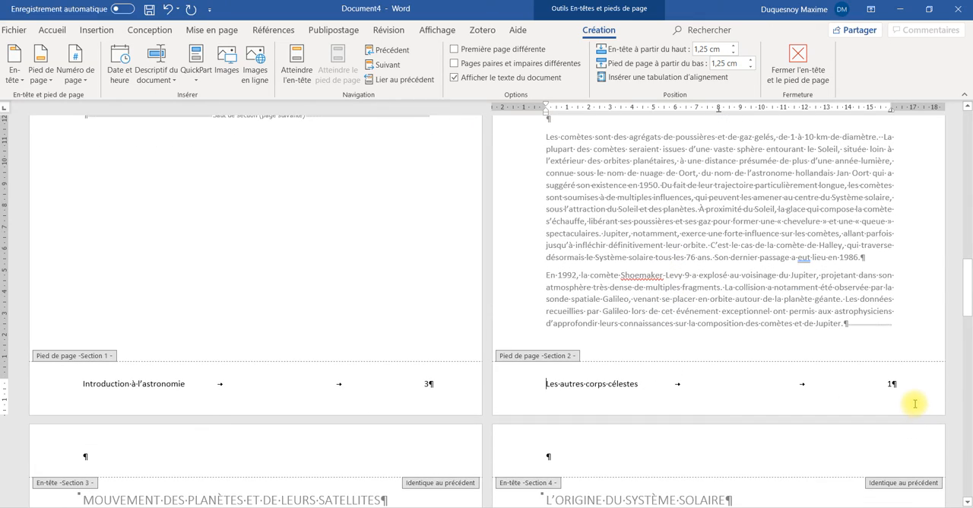
{"action": "scroll", "coordinate": [912, 396], "scroll_direction": "down", "scroll_amount": 10}
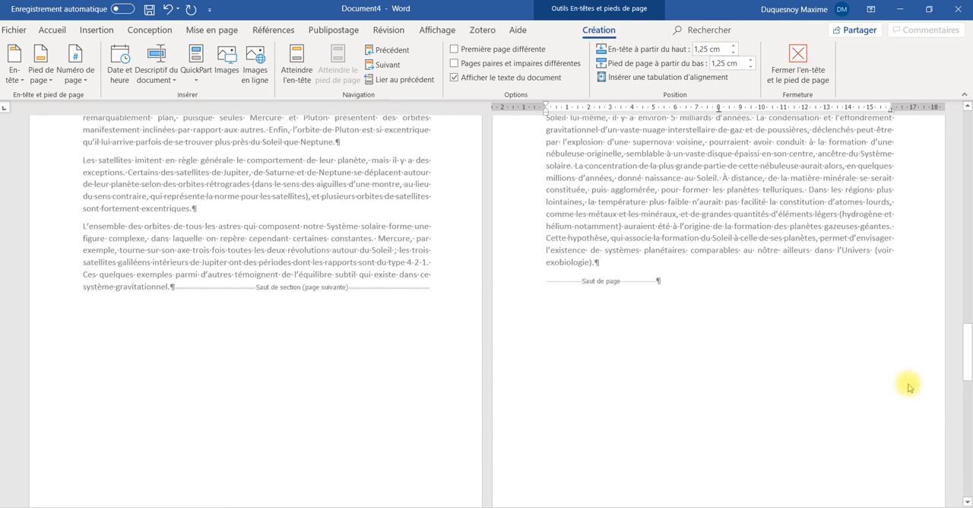
{"action": "scroll", "coordinate": [908, 387], "scroll_direction": "down", "scroll_amount": 5}
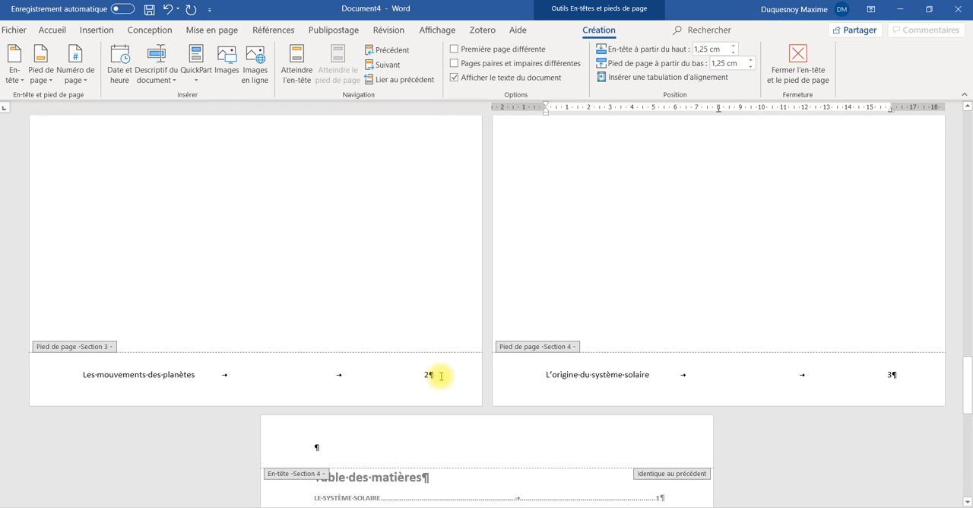